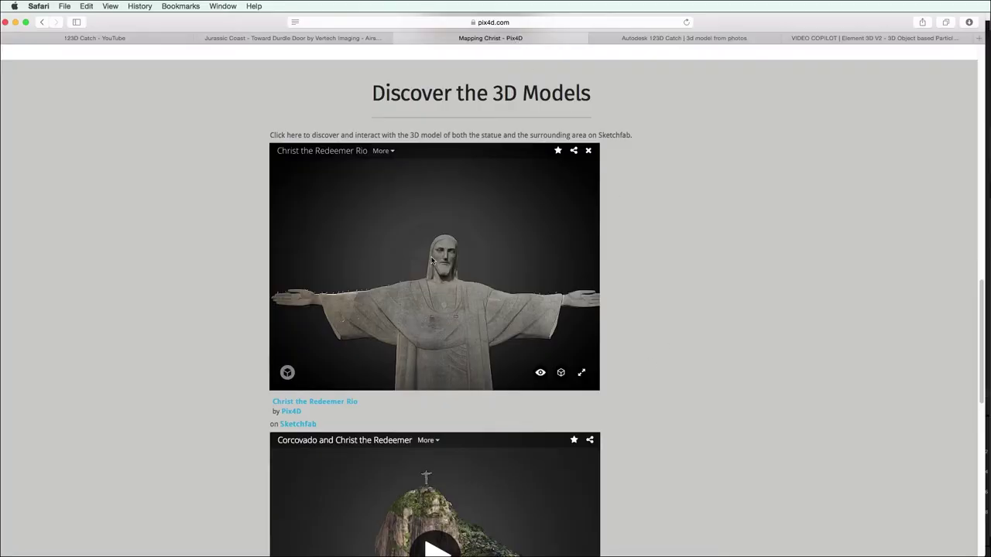
- Orbit the Christ the Redeemer 3D model in the Pix4D page's Sketchfab viewer
mouse_move(432, 261)
left_mouse_down()
mouse_move(416, 280)
mouse_move(392, 243)
mouse_move(363, 247)
mouse_move(411, 272)
left_mouse_up()
- Bring up the Autodesk 123D Catch page on 123dapp.com and scroll through its gallery
scroll(410, 273, "up", 2)
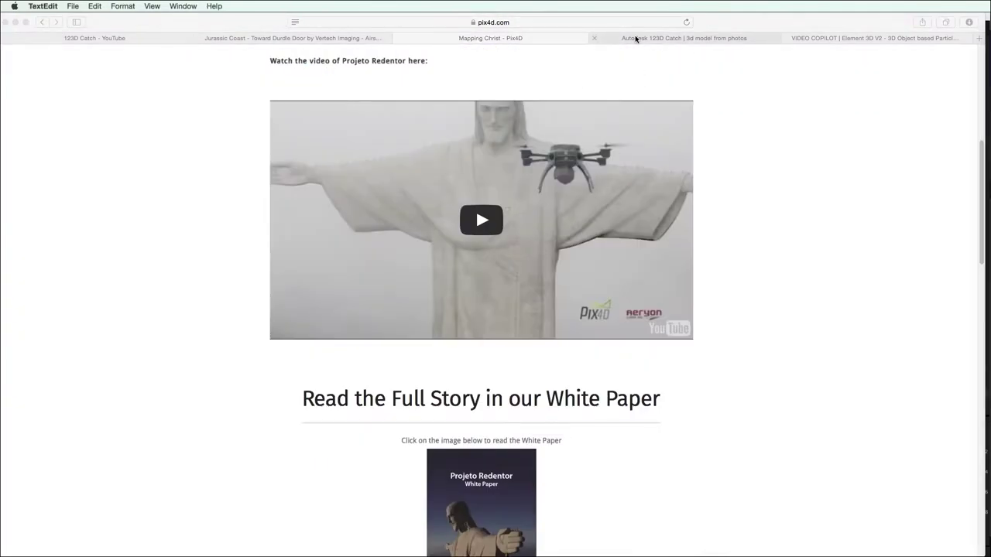
left_click(631, 40)
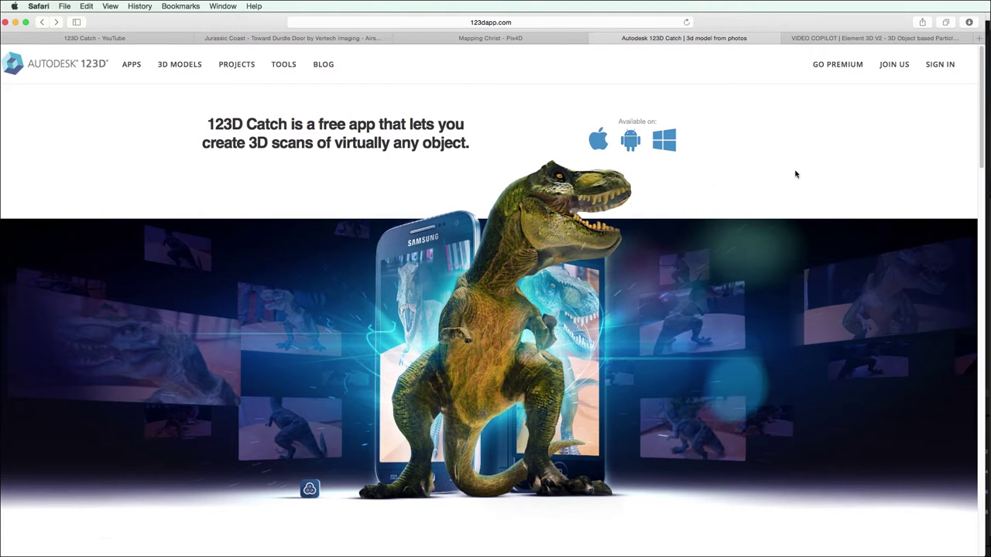
scroll(704, 174, "down", 15)
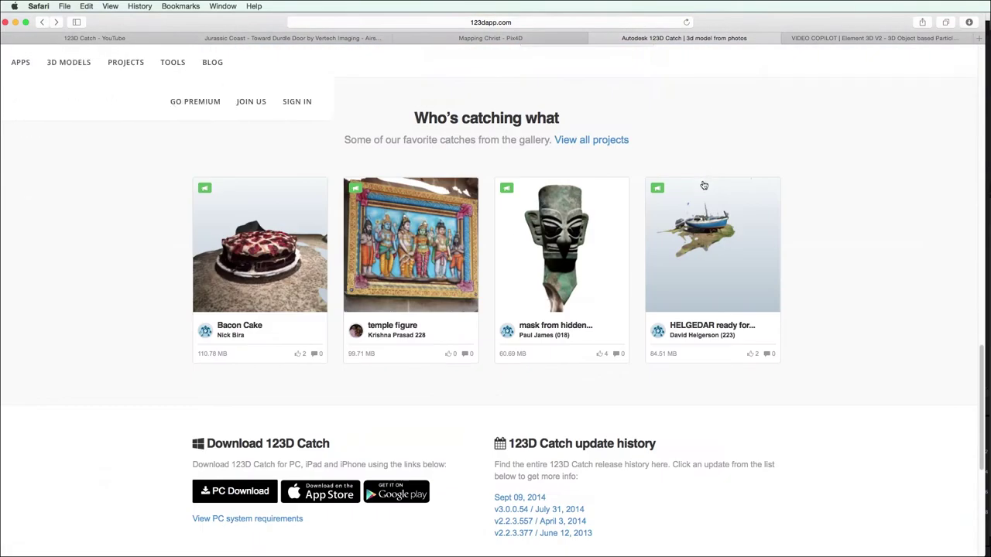
scroll(704, 182, "up", 20)
scroll(723, 239, "down", 1)
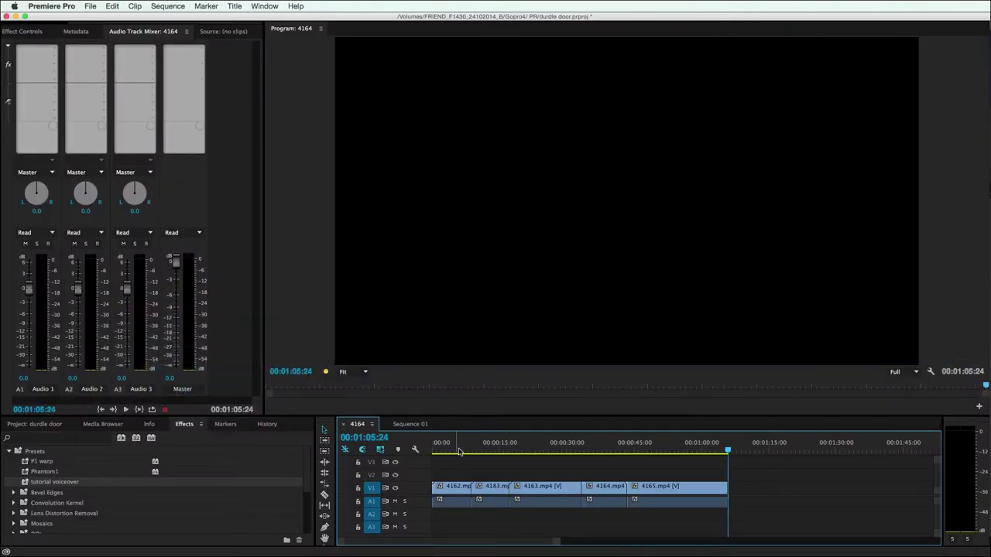
- Preview the Durdle Door sequence from about 25 seconds, then select its clips for replacement
left_click(475, 451)
left_click_drag(475, 451, 547, 451)
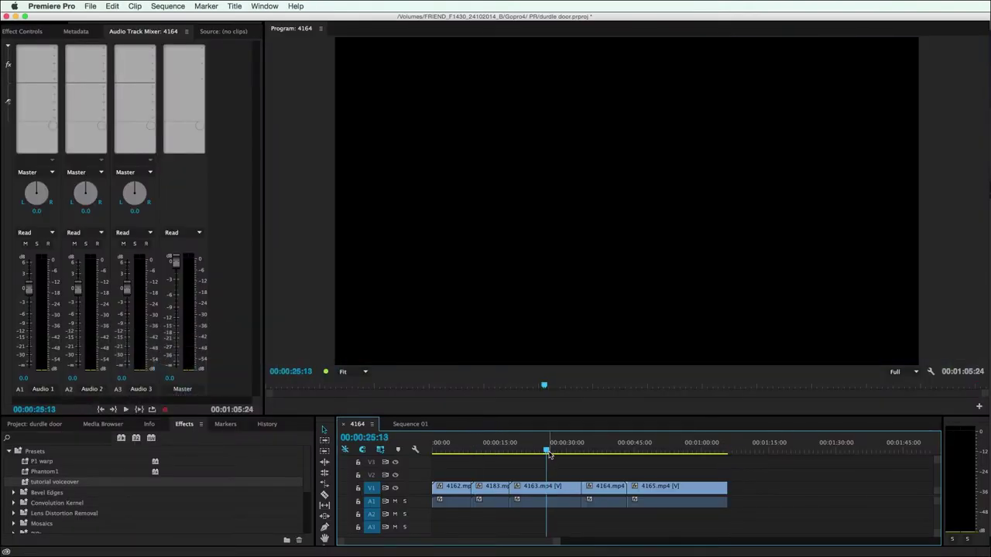
key("space")
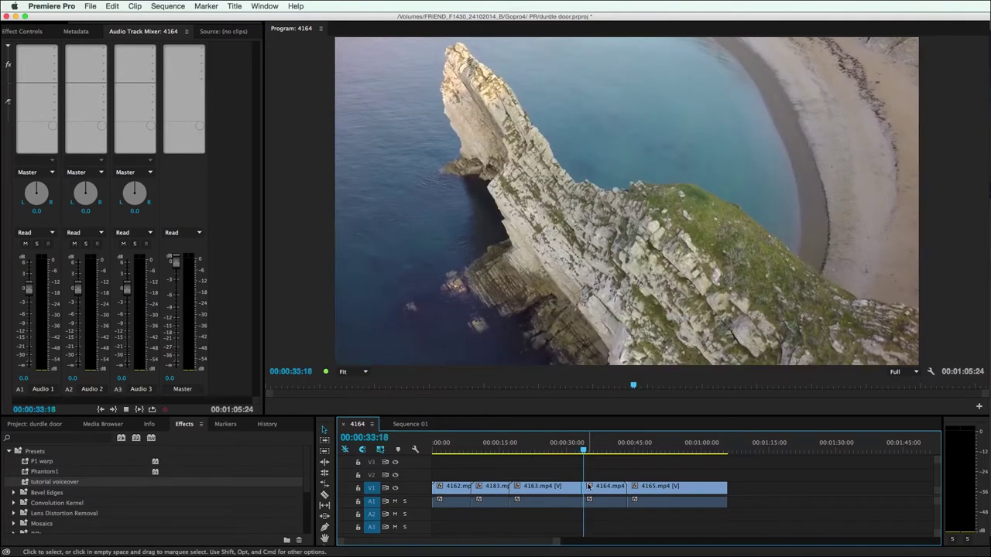
key("space")
left_click_drag(801, 486, 464, 503)
right_click(543, 494)
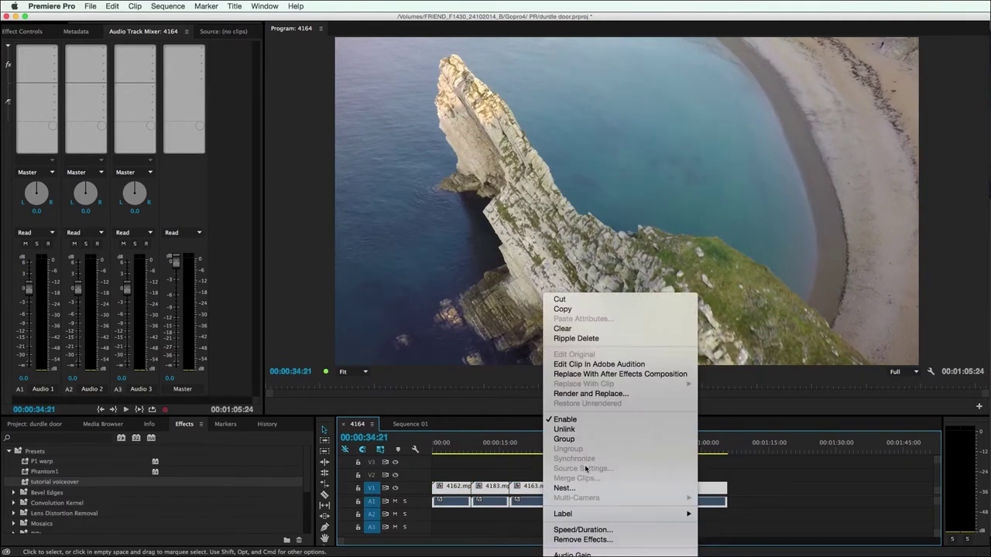
- Replace the clips with an After Effects composition and pre-compose the five layers into Pre-comp 1
left_click(586, 375)
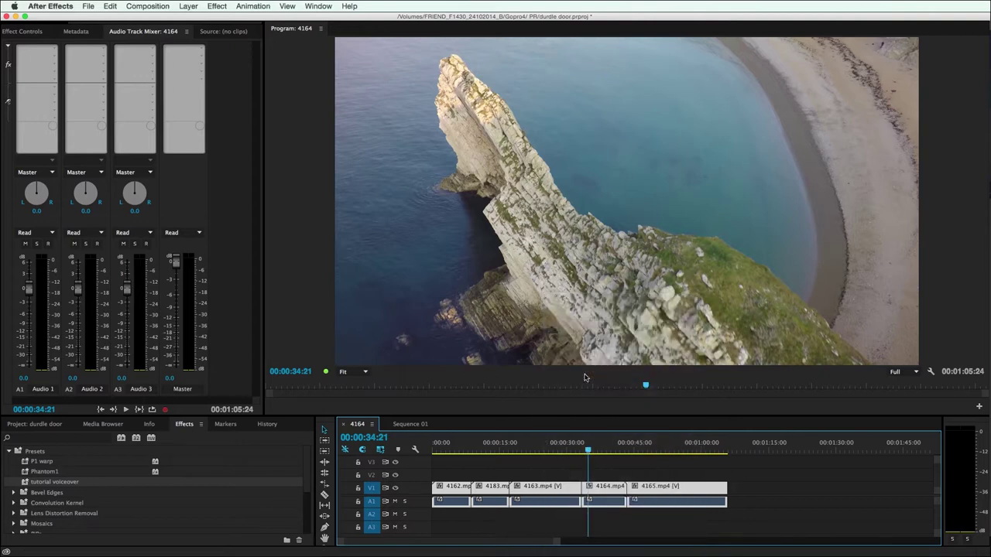
key("super+shift+c")
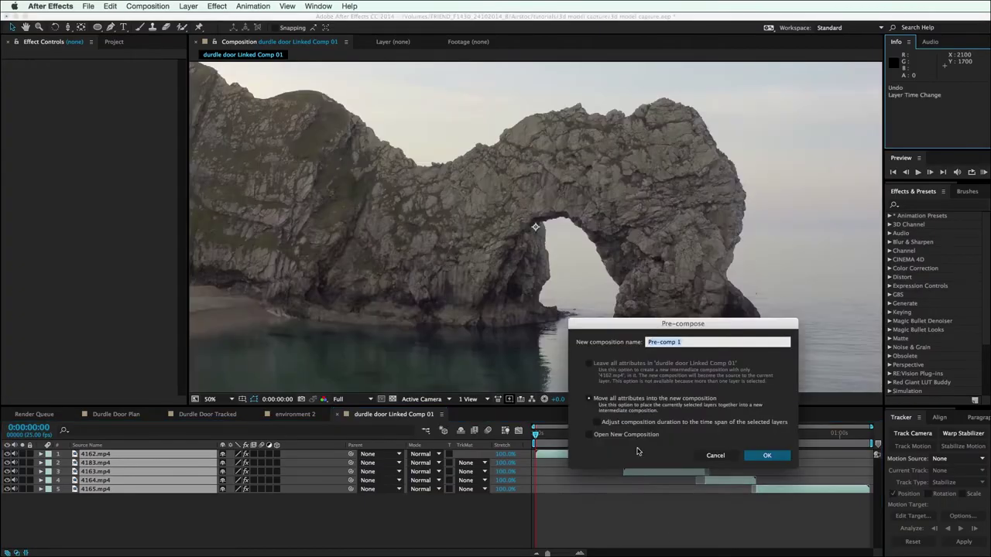
left_click(760, 454)
- Set Pre-comp 1's time stretch to 5% and move the playhead to 0:00:00:04
left_click(502, 456)
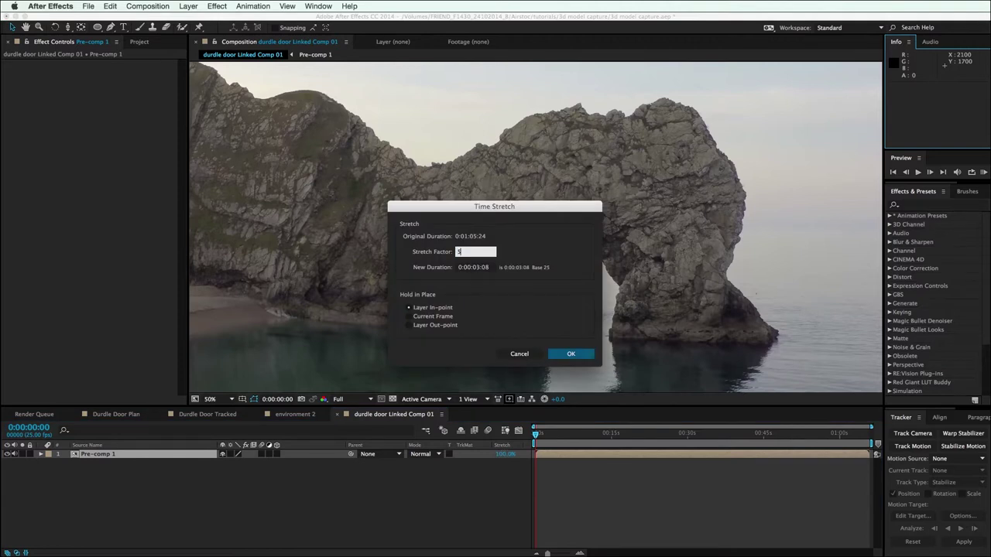
type("5")
left_click(565, 354)
left_click_drag(535, 434, 542, 438)
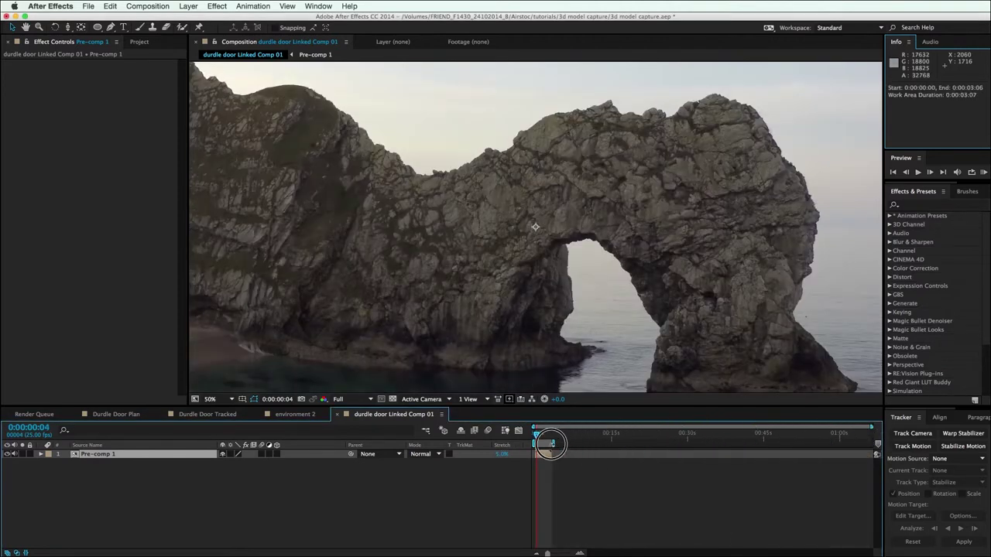
- Add the comp to the Render Queue with JPEG Sequence as the output format
key("super+m")
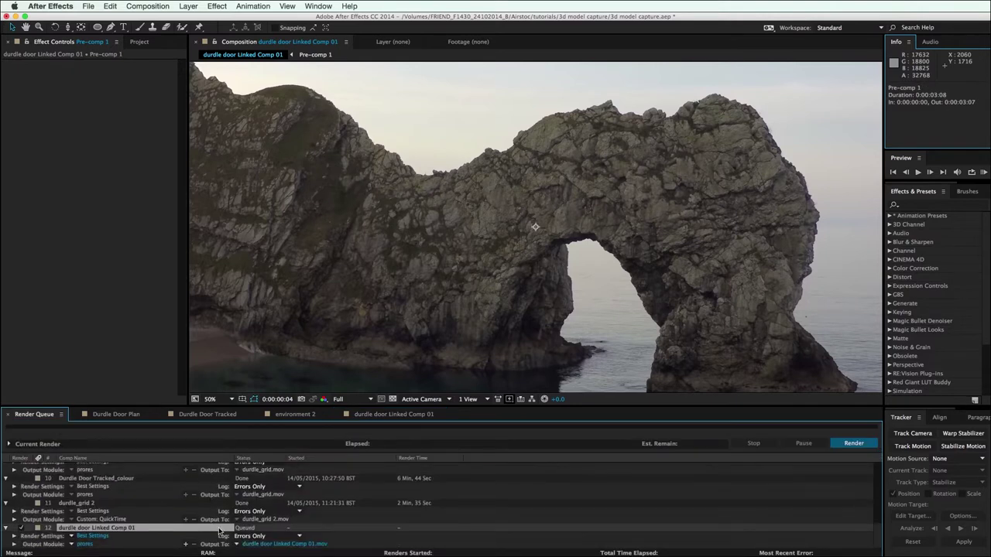
left_click(84, 544)
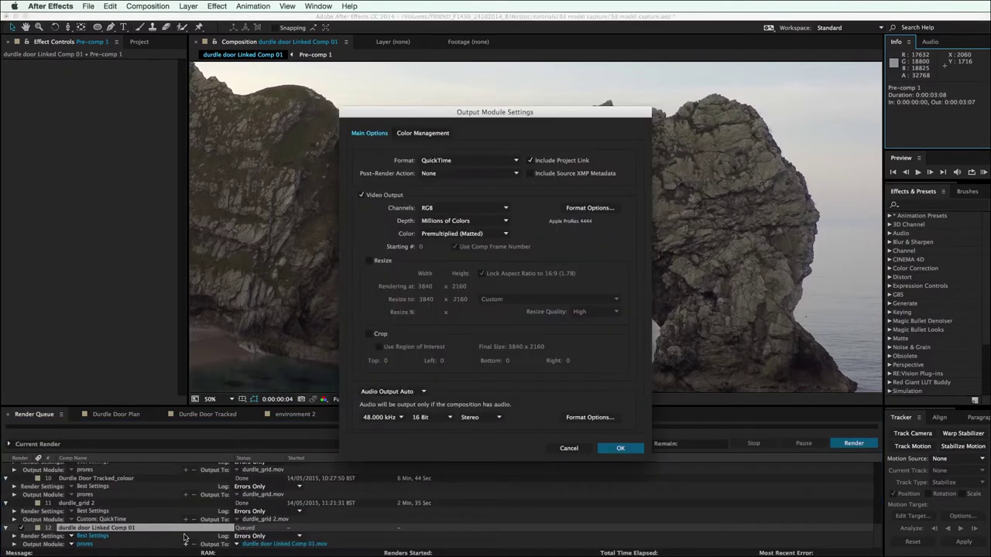
left_click(451, 161)
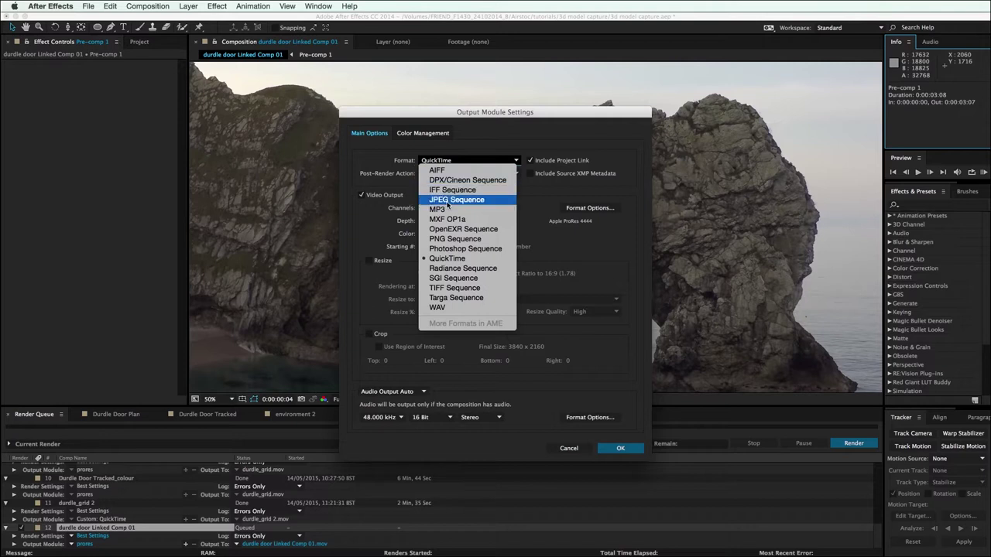
left_click(457, 199)
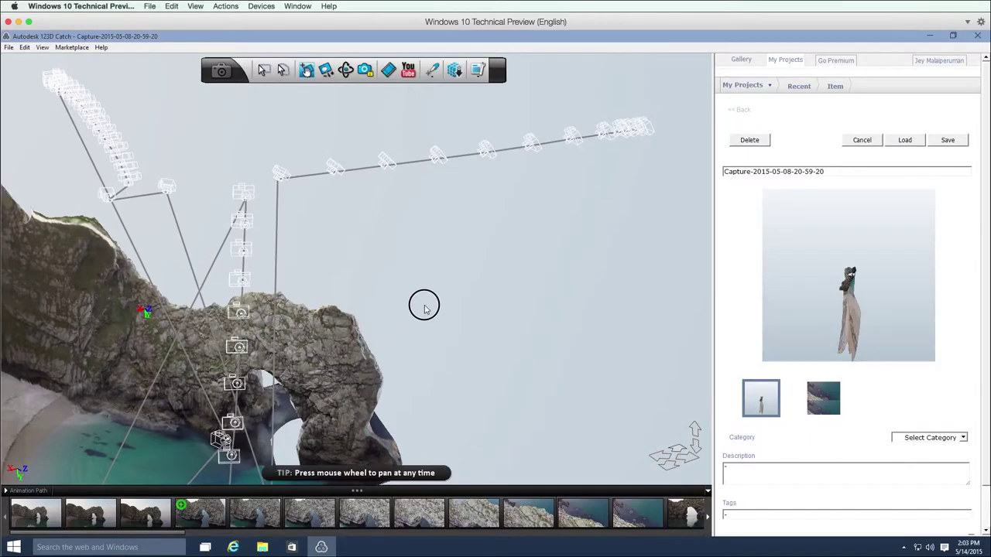
left_click_drag(423, 303, 526, 228)
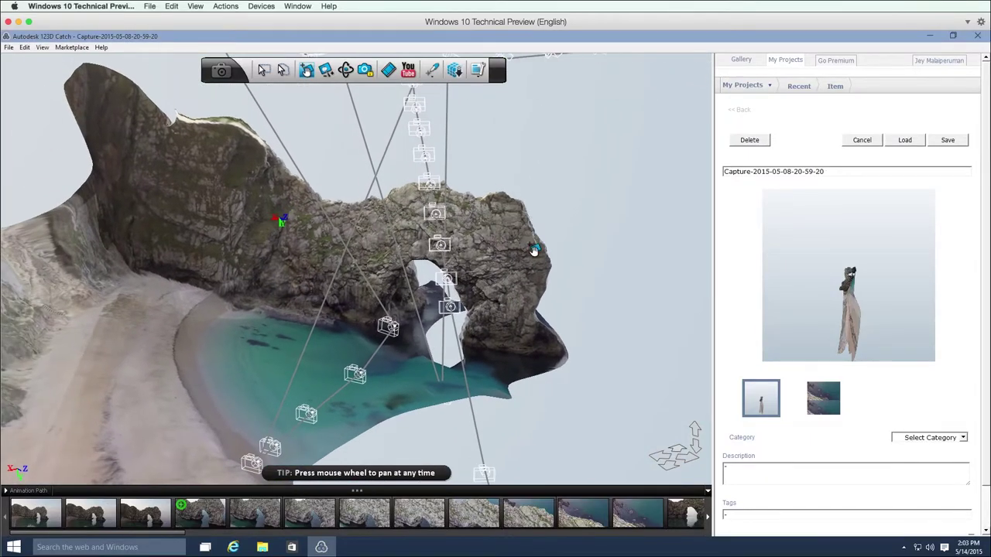
- Use the Orbit tool to rotate the Durdle Door model and camera path to a new angle
left_click(345, 69)
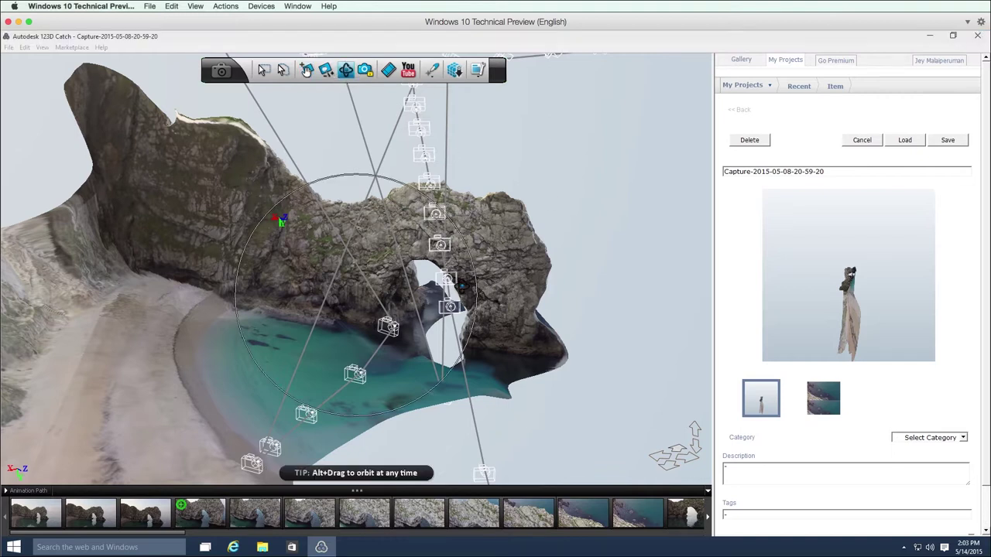
left_click_drag(409, 309, 378, 312)
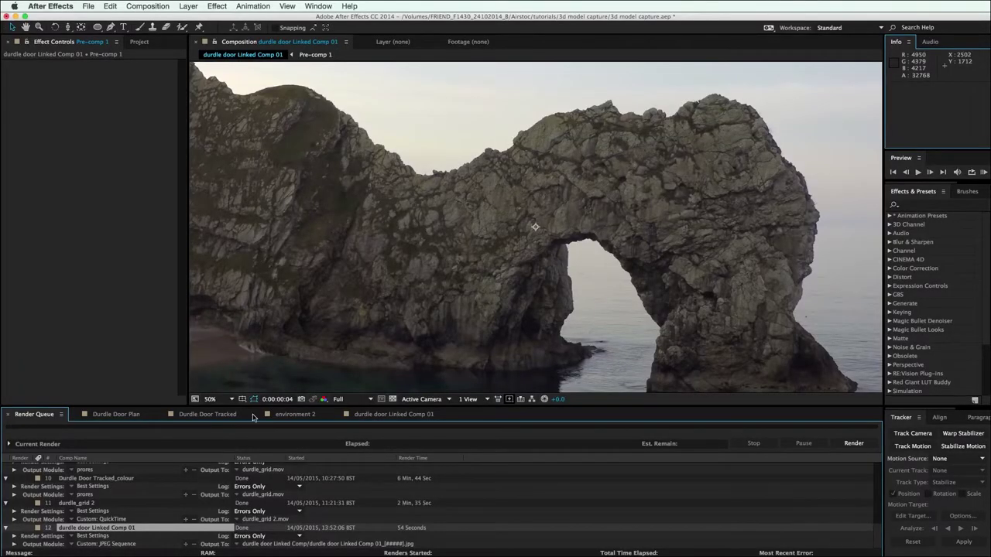
- Switch to the Durdle Door Plan comp and RAM-preview its 3D arch animation
left_click(116, 415)
key("KP_0")
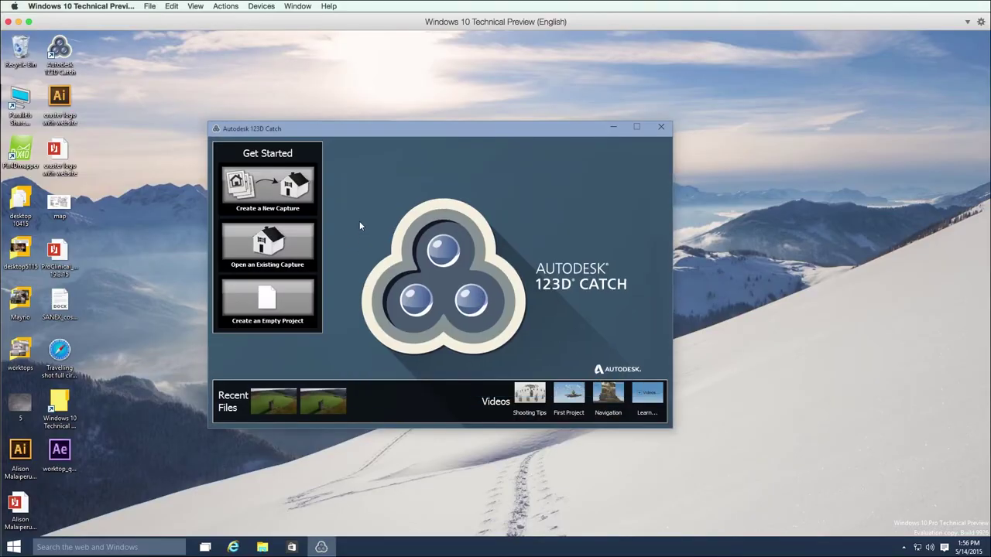
- Start a new capture and select the durdle door Linked Comp JPG frames through 00081
left_click(266, 198)
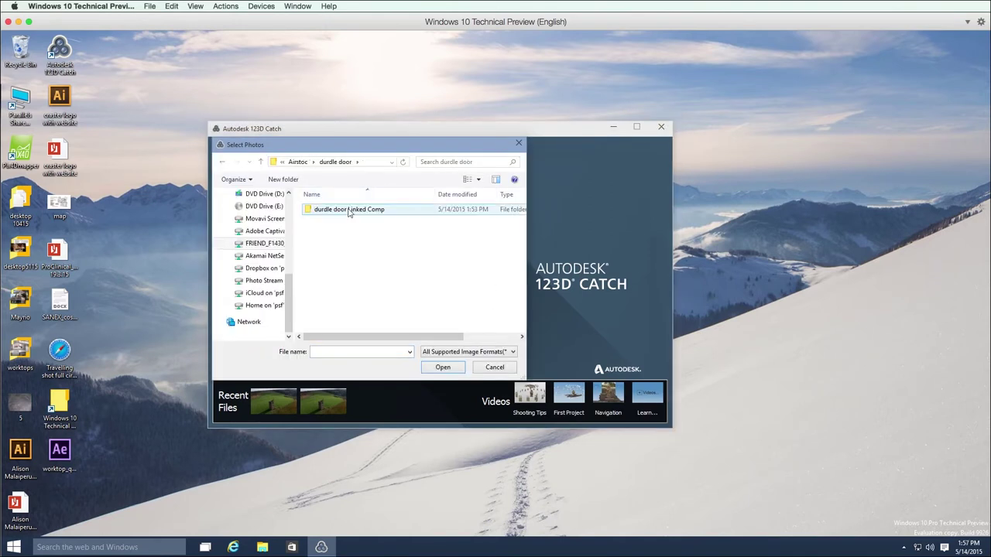
double_click(347, 208)
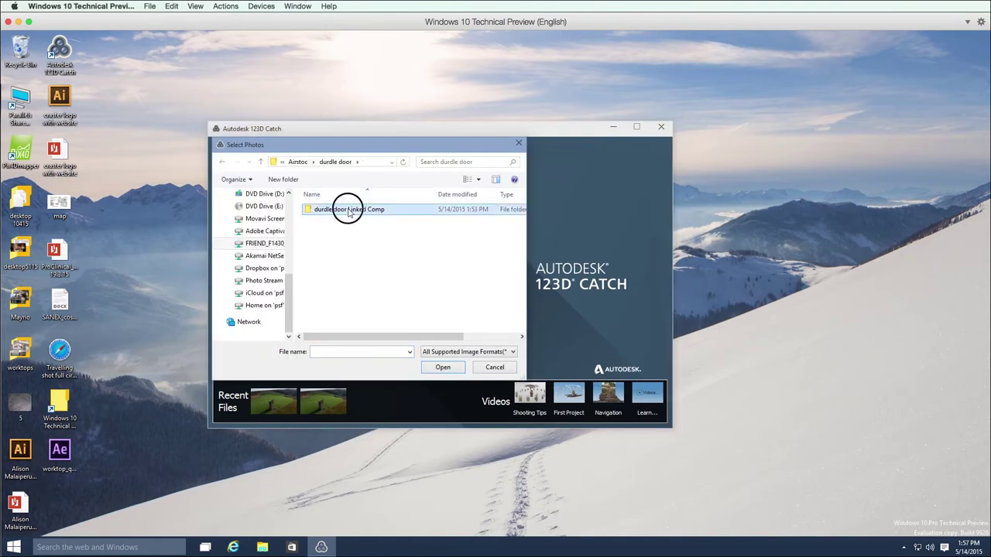
left_click(370, 214)
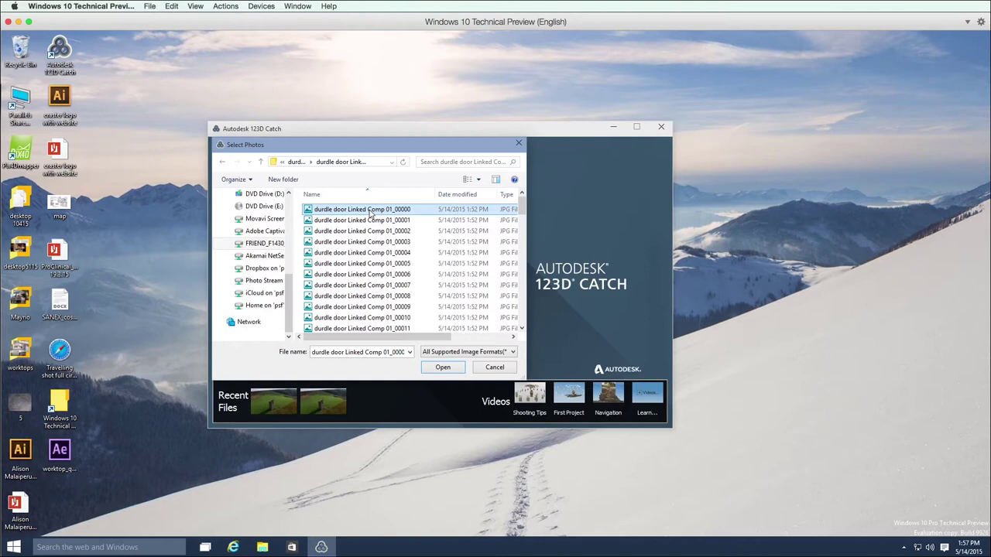
scroll(370, 214, "down", 20)
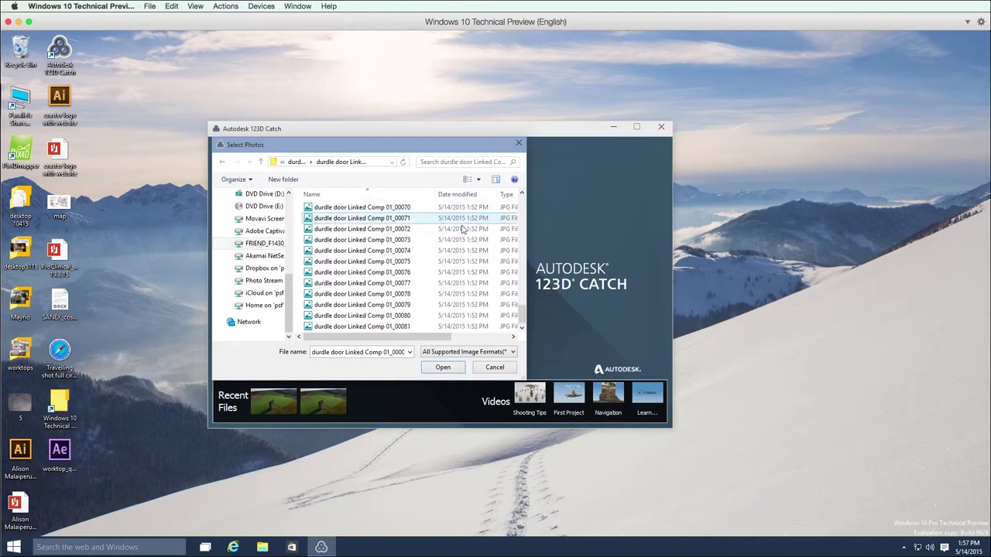
left_click(418, 327, "shift")
mouse_move(521, 315)
left_mouse_down()
mouse_move(517, 188)
mouse_move(513, 323)
left_mouse_up()
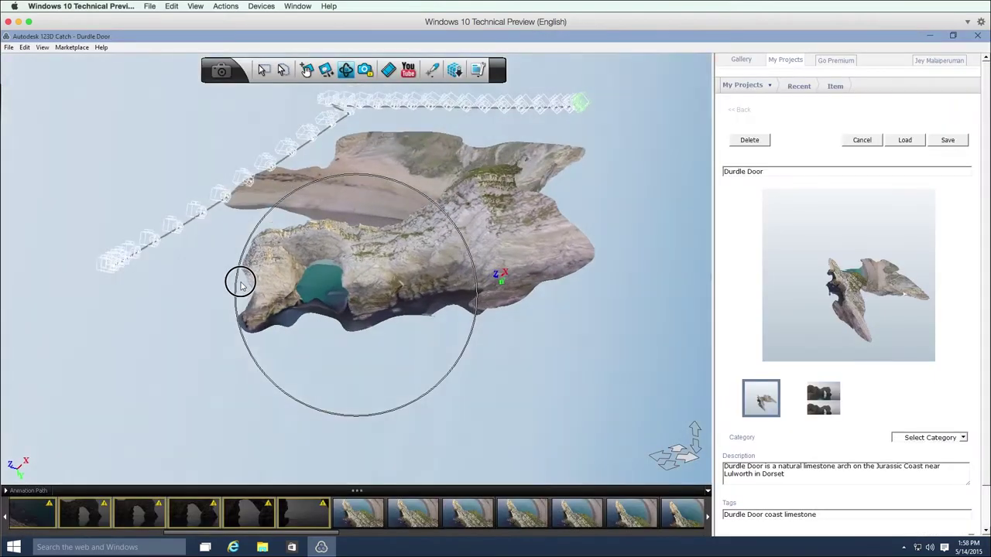
left_click_drag(240, 283, 137, 279)
left_click_drag(119, 263, 544, 274)
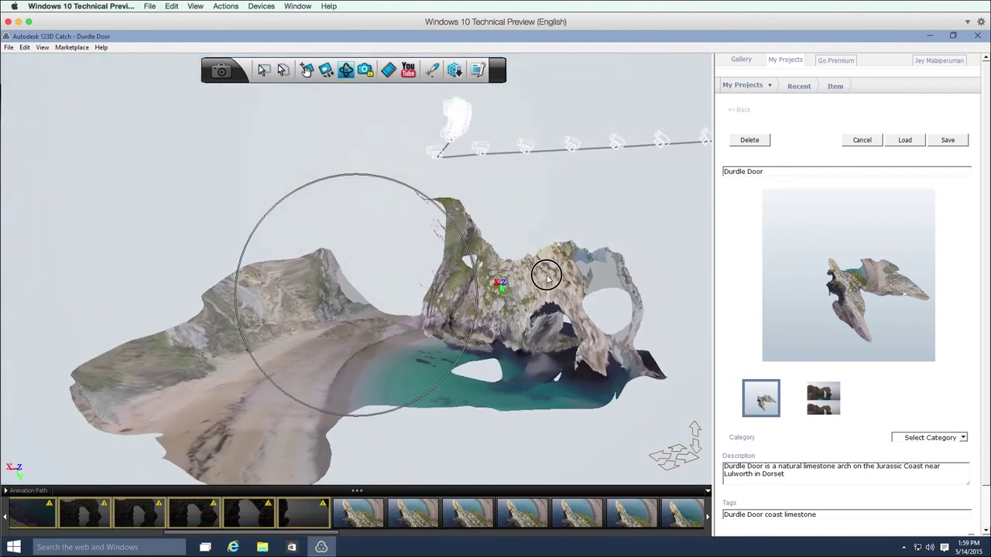
mouse_move(215, 304)
left_mouse_down()
mouse_move(199, 307)
mouse_move(220, 307)
left_mouse_up()
left_click_drag(507, 308, 372, 292)
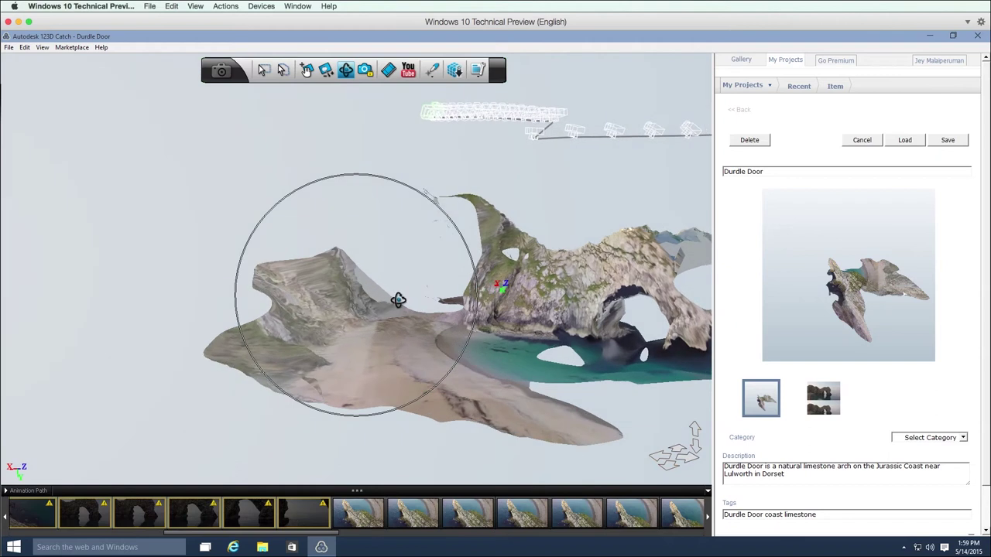
left_click_drag(547, 286, 413, 294)
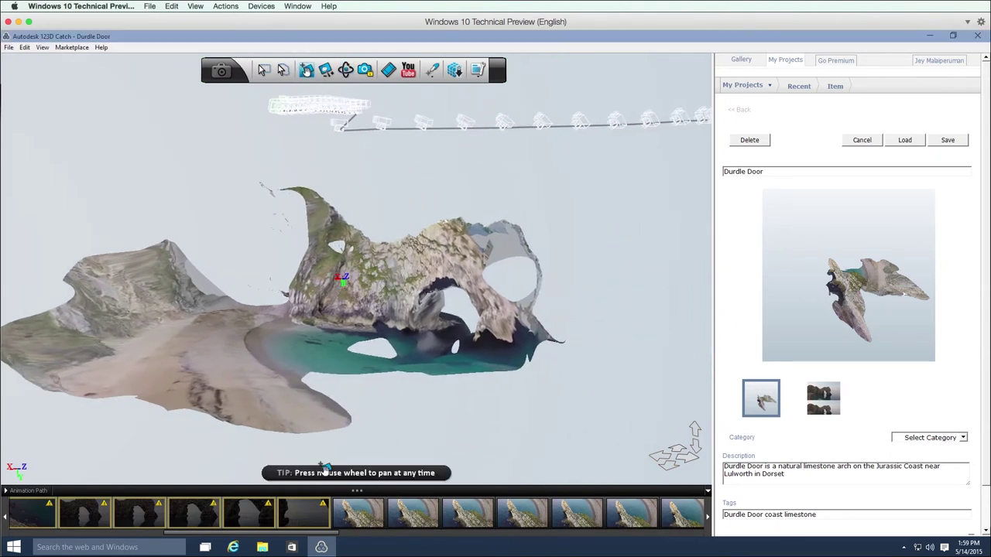
- Manually stitch durdle_door_00016, marking two common points on durdle_door_00012 and the aerial frames
double_click(305, 517)
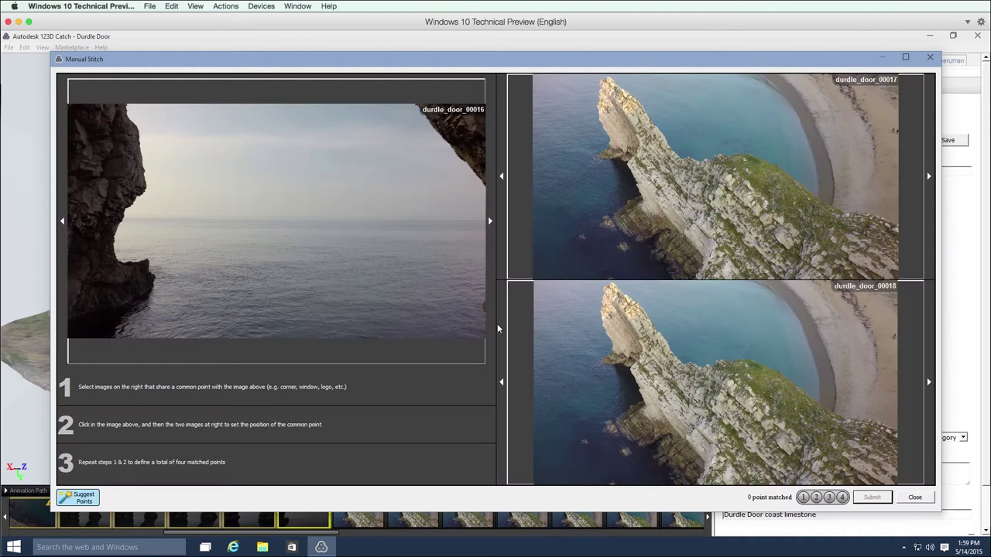
scroll(469, 259, "down", 2)
left_click(929, 175)
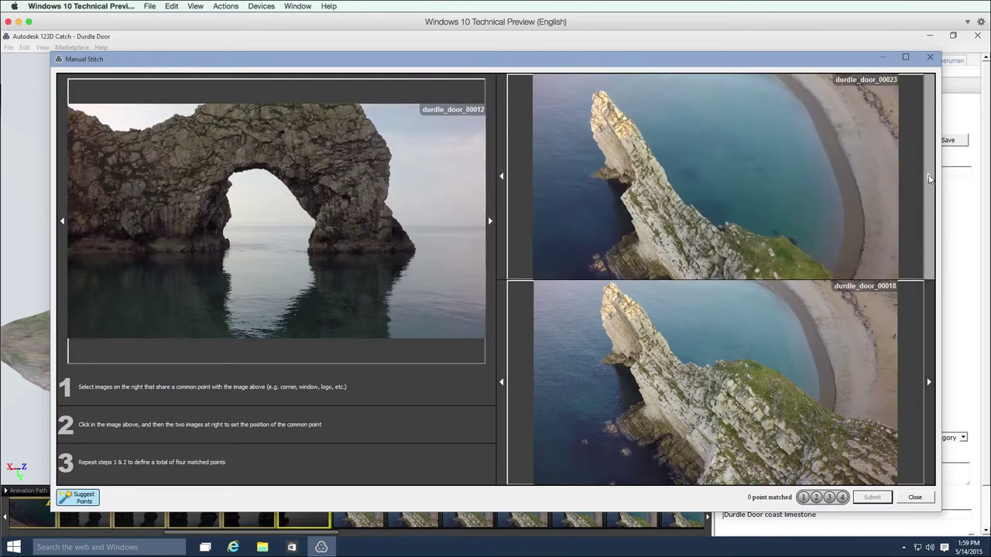
left_click(929, 179)
left_click(131, 252)
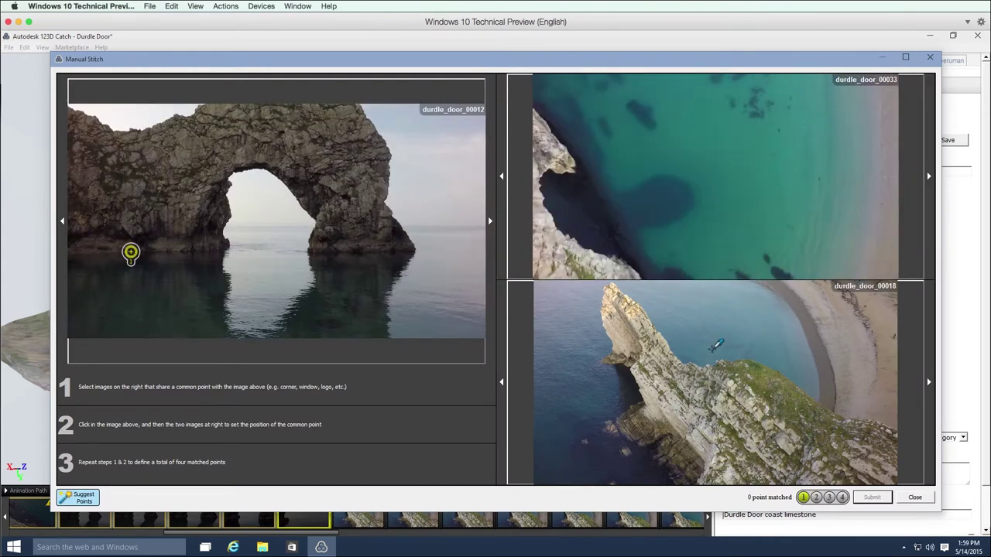
scroll(696, 232, "down", 2)
left_click(687, 260)
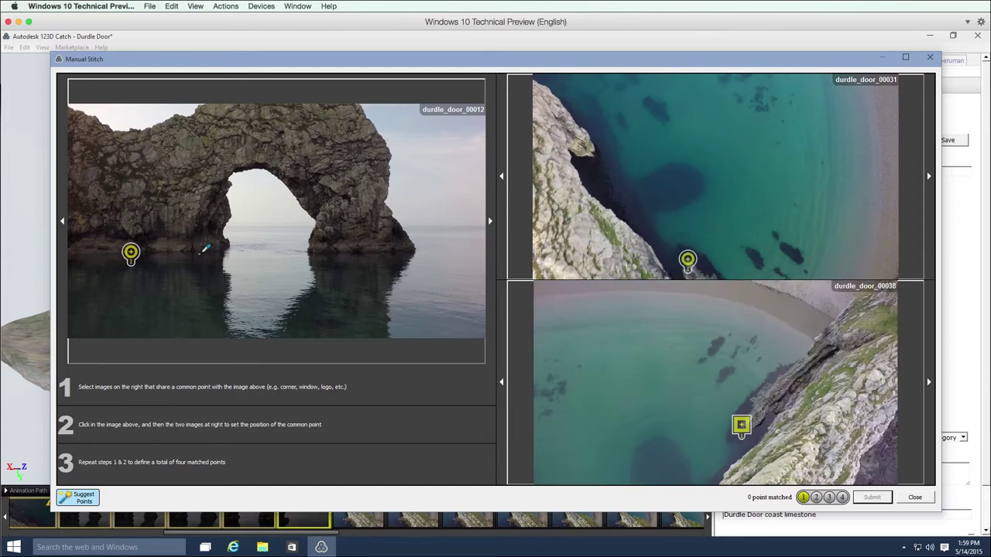
left_click(311, 252)
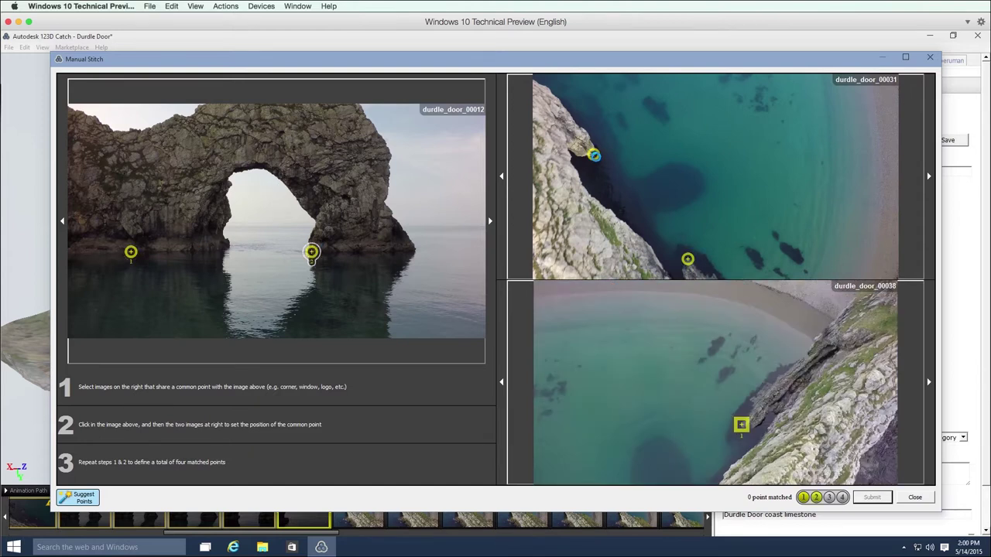
left_click(593, 155)
- Look through the 123D Catch YouTube channel's Videos list, including Manual Stitching, then return to 123D Catch
key("super+Tab")
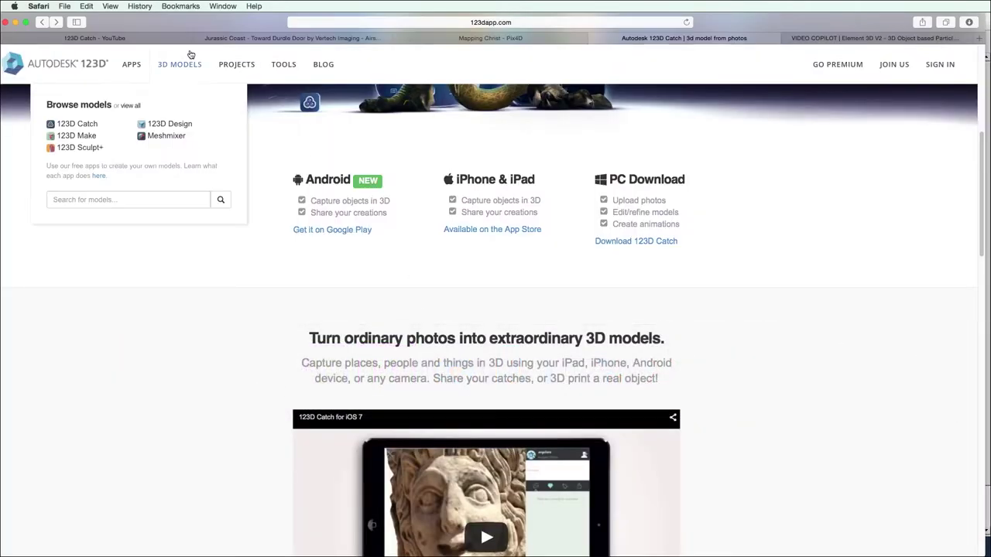
left_click(93, 37)
scroll(195, 271, "down", 1)
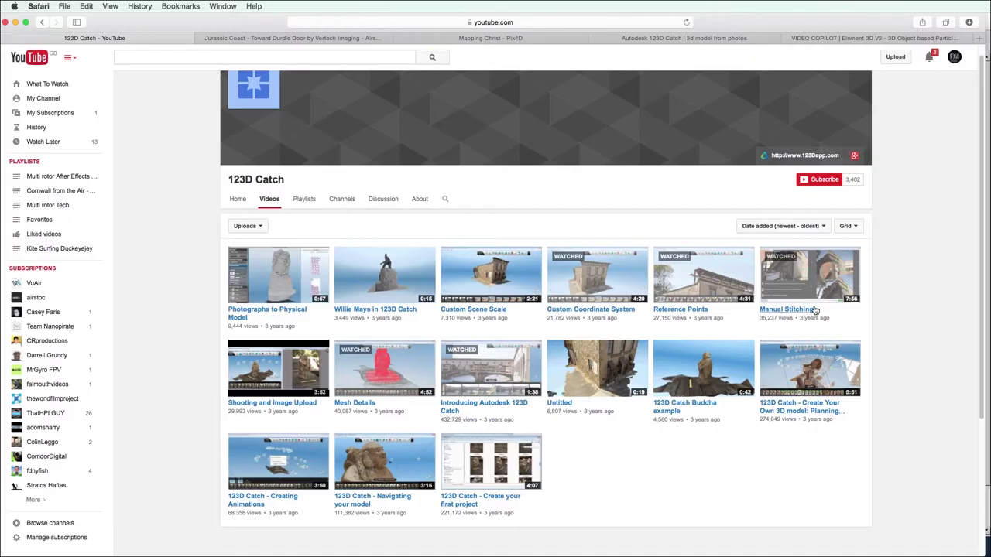
key("super+Tab")
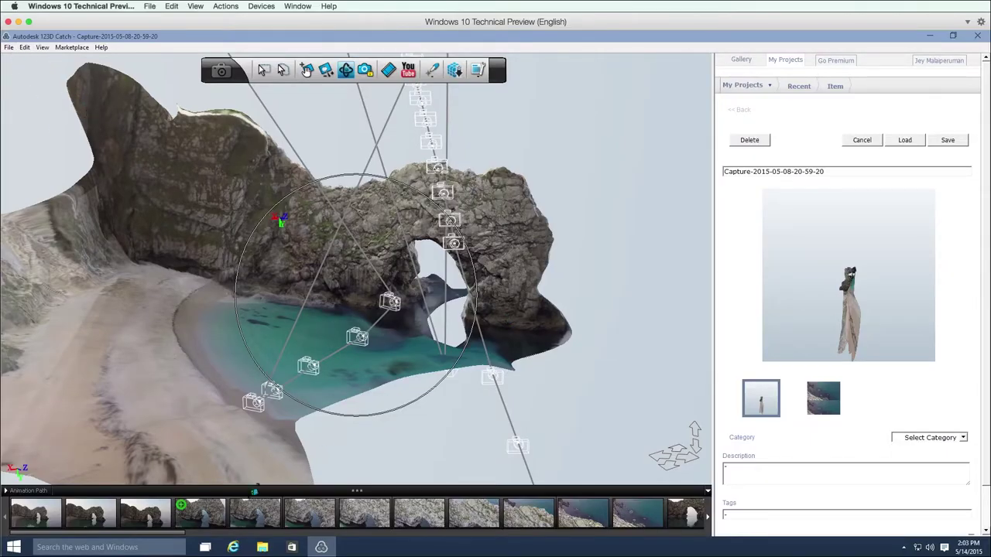
- Lasso the stray beach patch at the model's bottom edge and delete it
left_click(284, 70)
left_click_drag(294, 428, 321, 440)
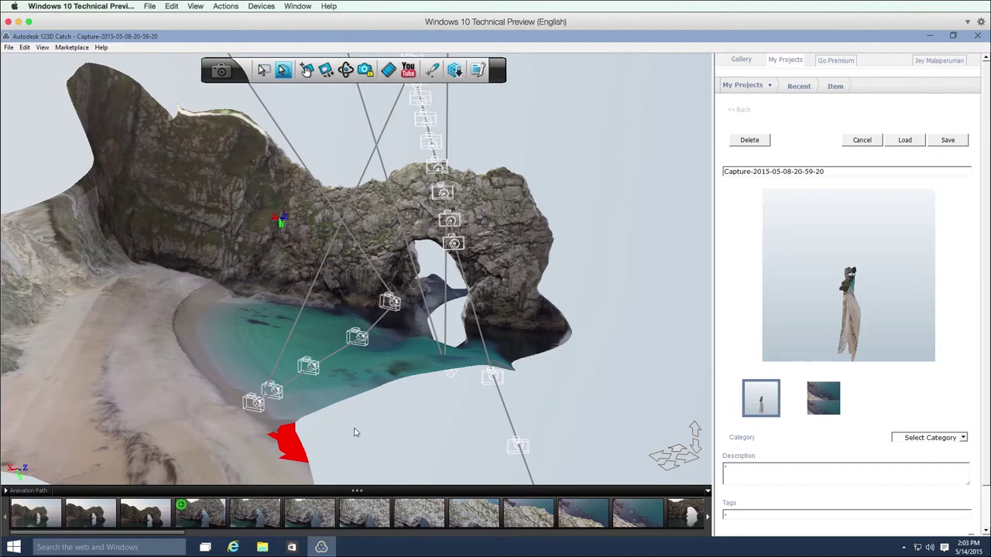
key("Delete")
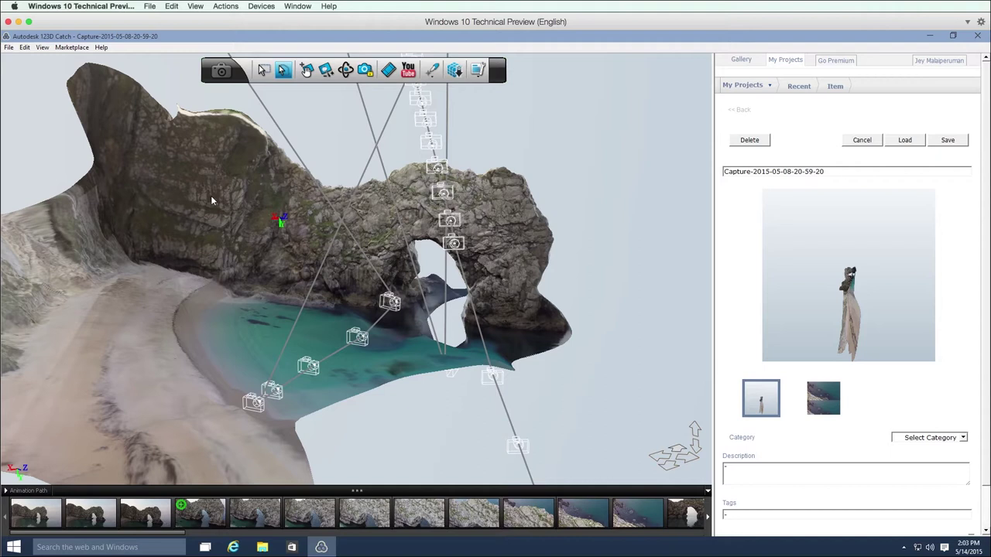
left_click(9, 47)
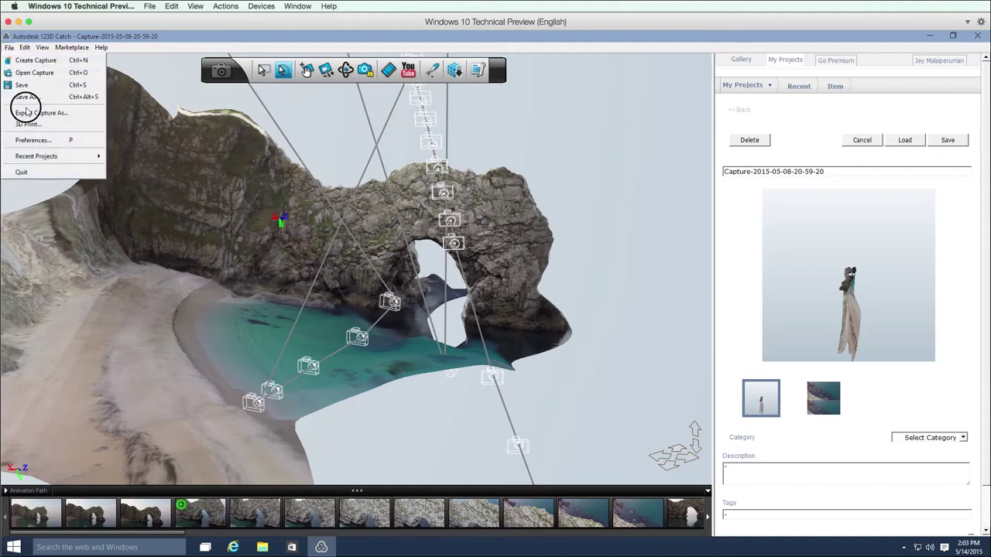
- Mark reference points on the arch, including one on its top and one near its base
left_click(28, 140)
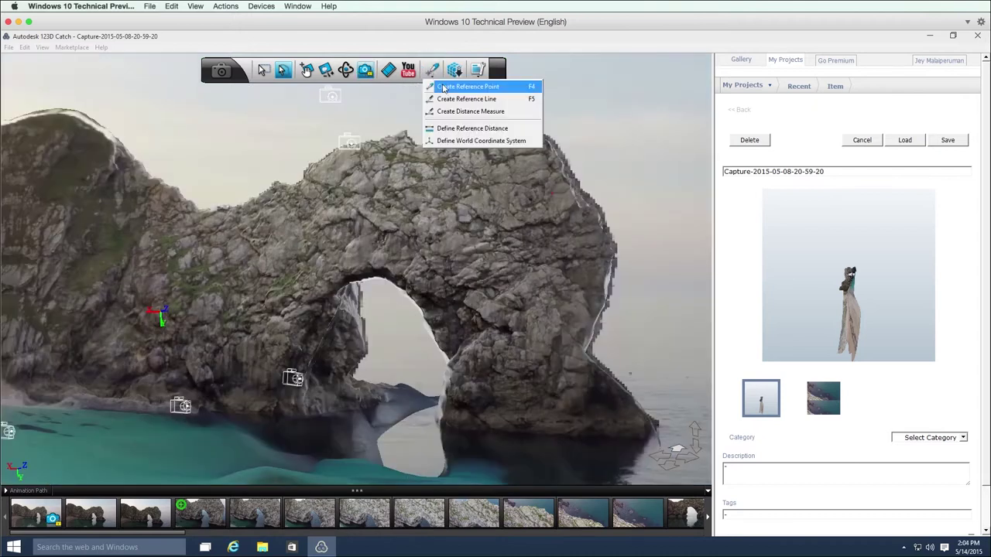
left_click(457, 84)
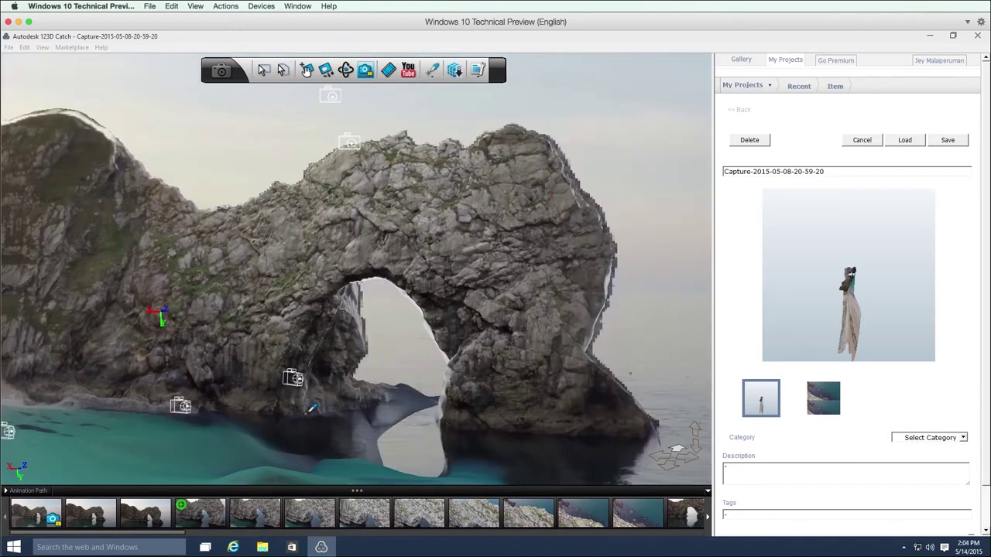
left_click(306, 411)
left_click(311, 180)
left_click(442, 422)
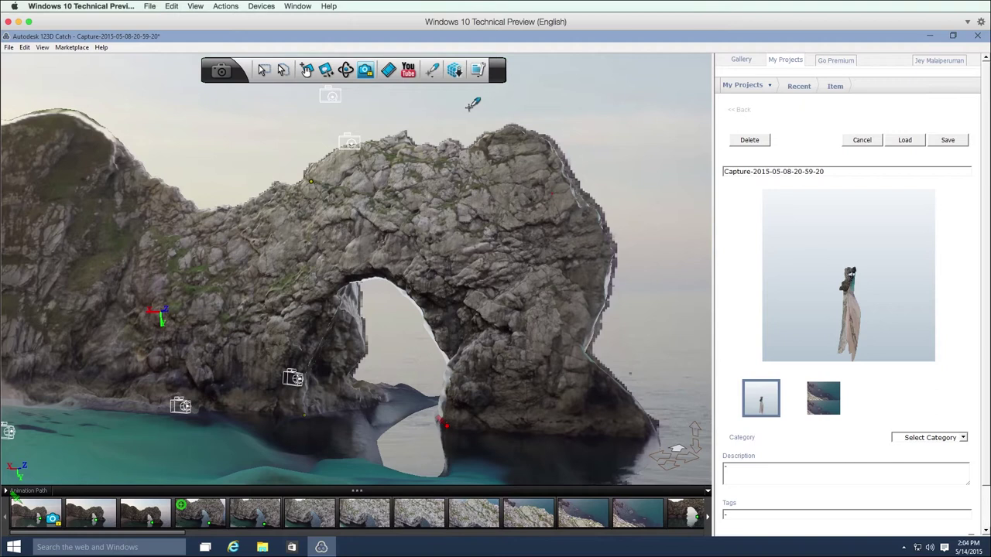
- Define a world coordinate system with its origin at the rock base and an axis aligned to the base point
left_click(432, 70)
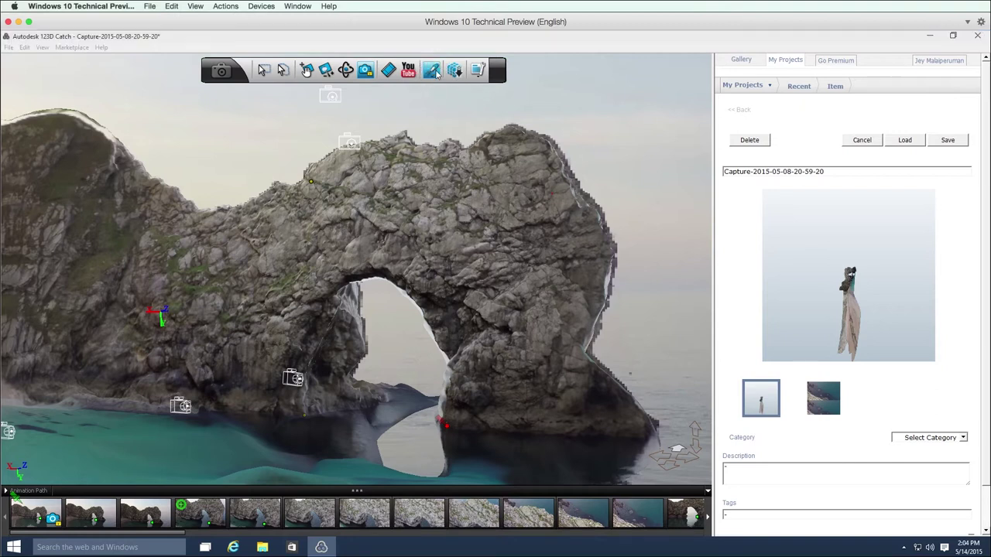
left_click(451, 145)
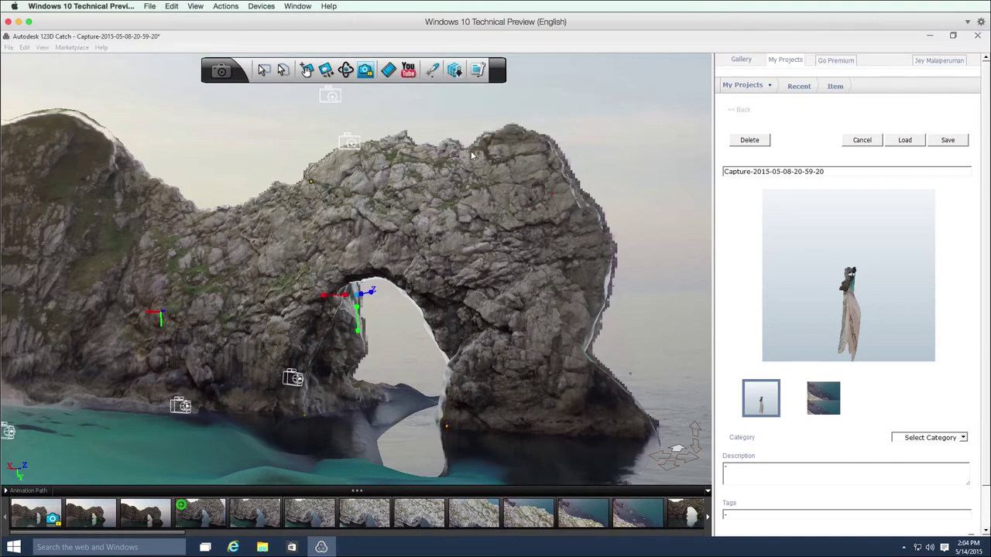
left_click_drag(358, 303, 323, 349)
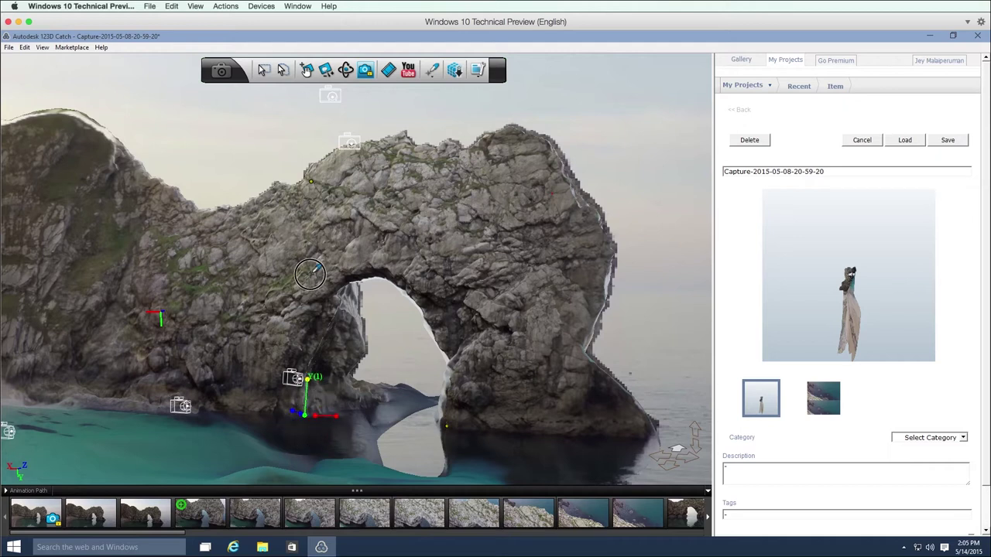
left_click(310, 181)
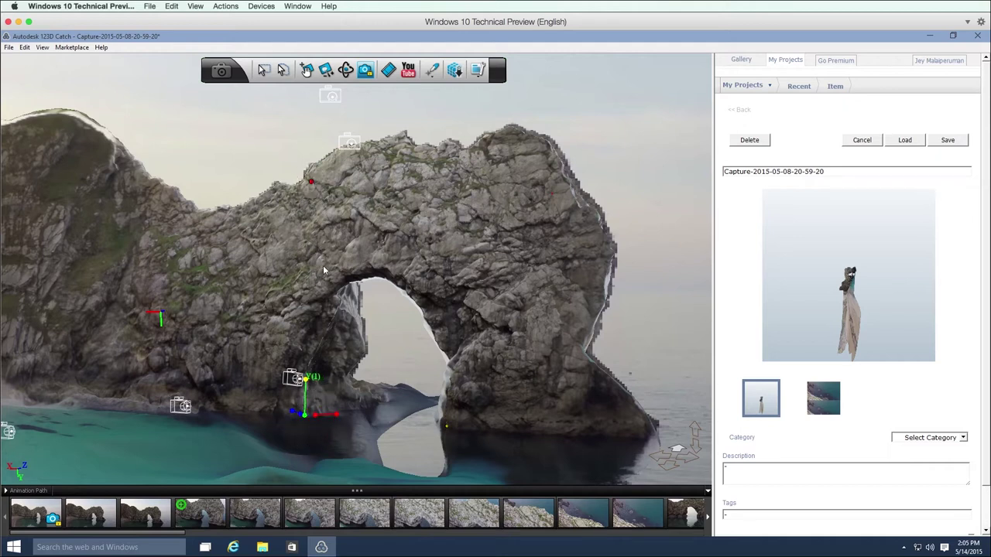
left_click(318, 418)
left_click(447, 426)
left_click(9, 48)
- Export the Durdle Door capture in OBJ format under the file name durdle2
left_click(8, 47)
left_click(9, 47)
left_click(23, 118)
left_click(577, 285)
left_click(465, 304)
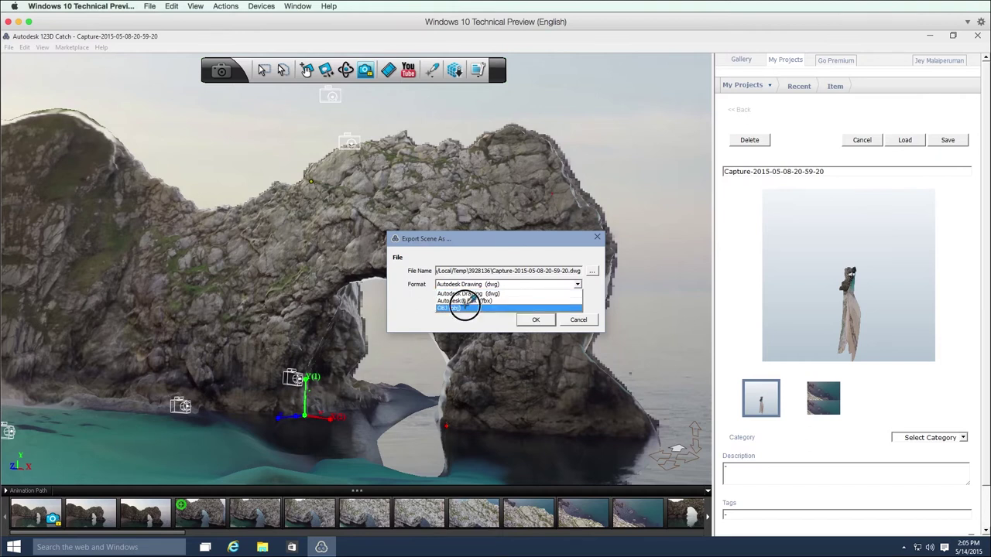
left_click(590, 273)
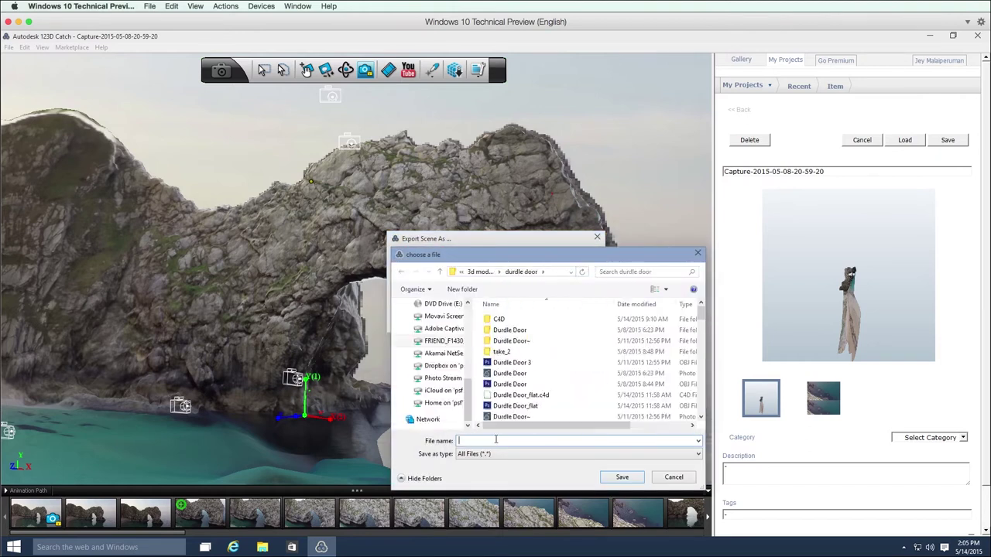
type("durdle2")
key("Return")
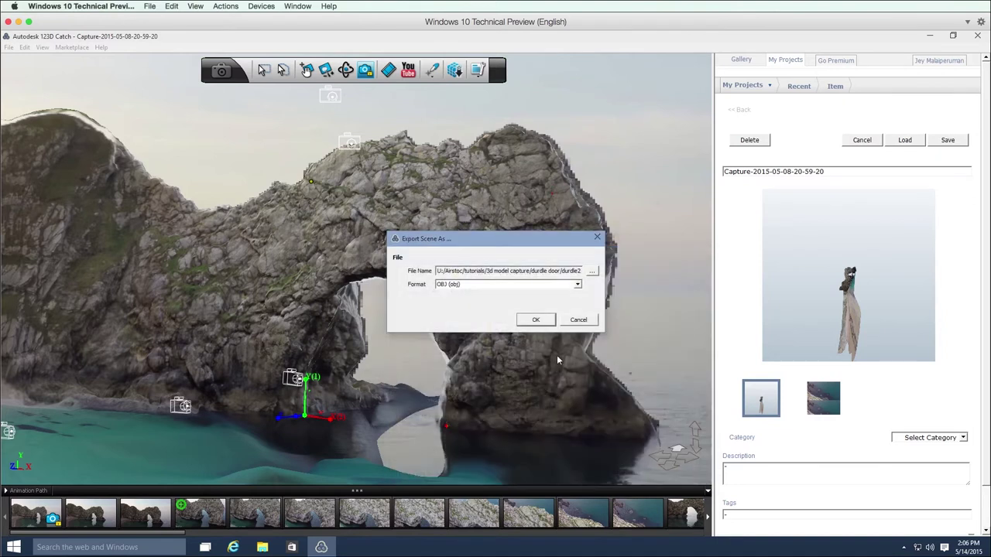
left_click(535, 319)
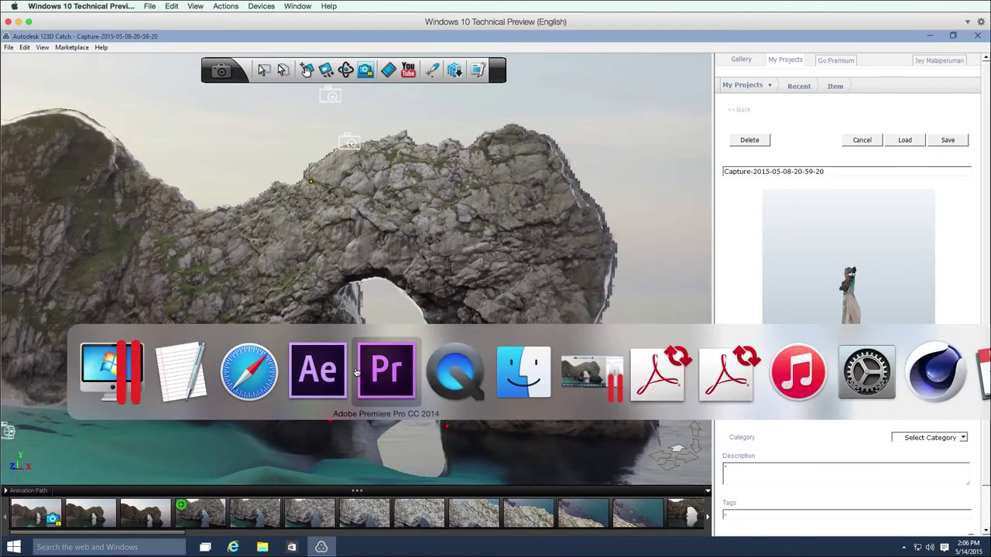
- Create a new 1920×1080 composition, Comp 1
left_click(315, 372)
left_click(147, 5)
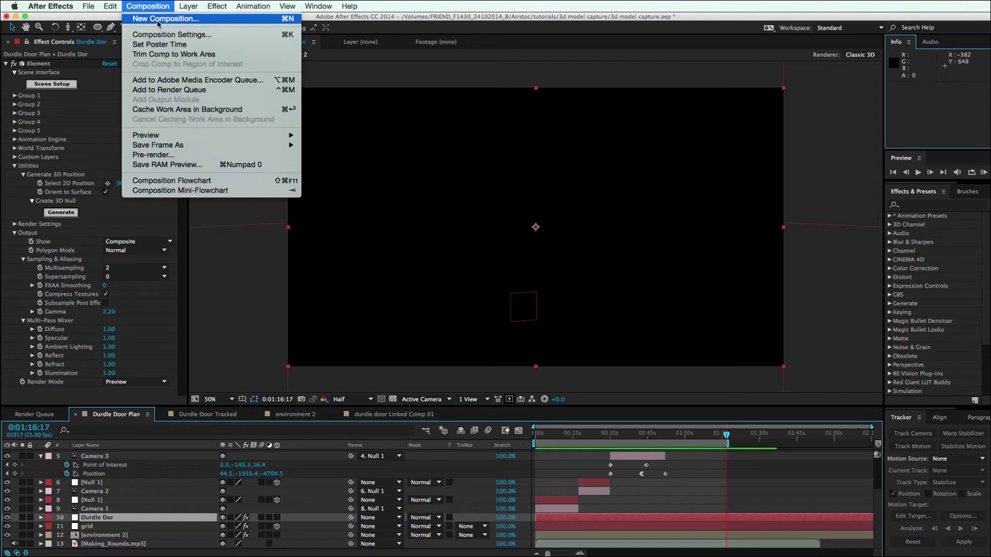
left_click(158, 18)
left_click(769, 492)
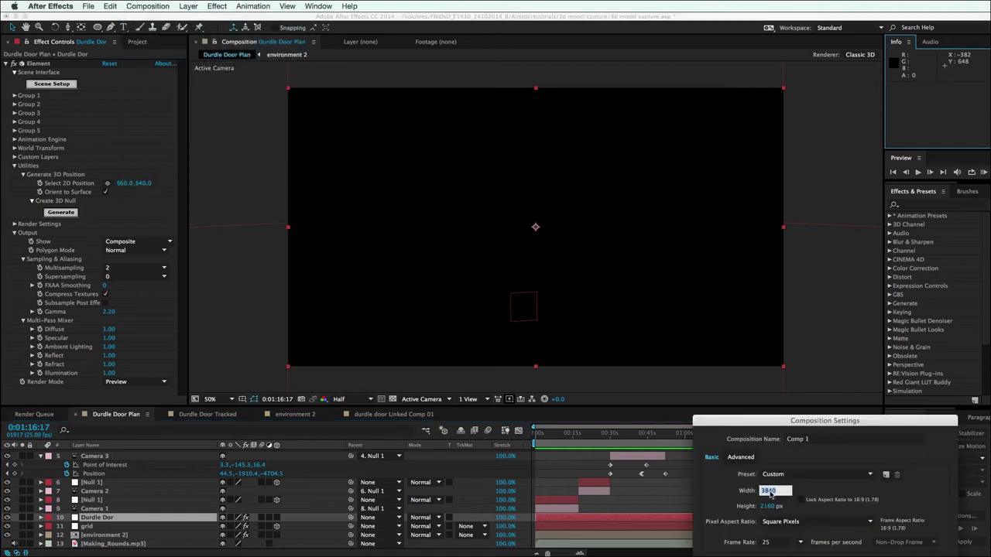
type("1920")
left_click(771, 507)
type("1080")
left_click_drag(844, 424, 528, 135)
left_click(611, 376)
- Add a Dark Blue Solid 2 layer and apply Video Copilot's Element effect to it
left_click(188, 6)
mouse_move(310, 16)
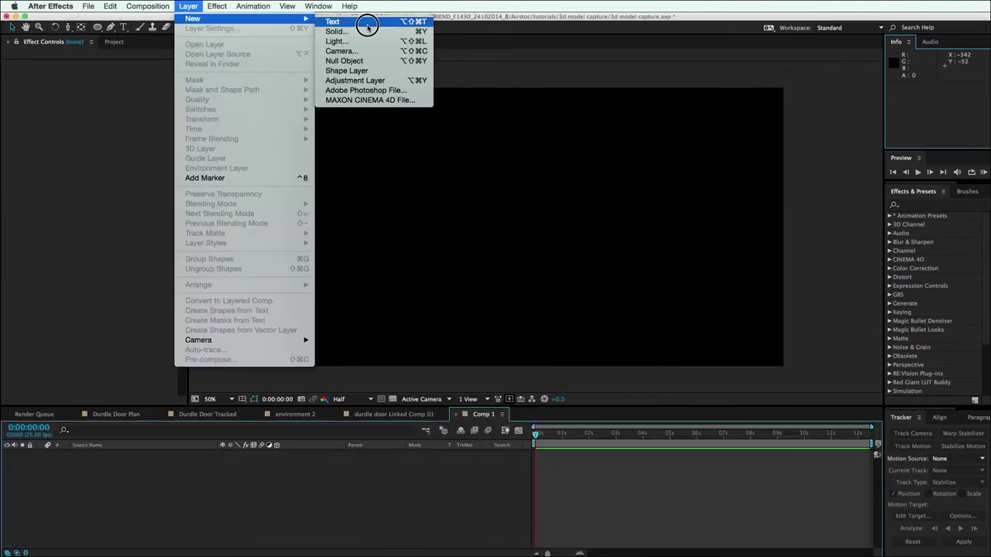
left_click(354, 26)
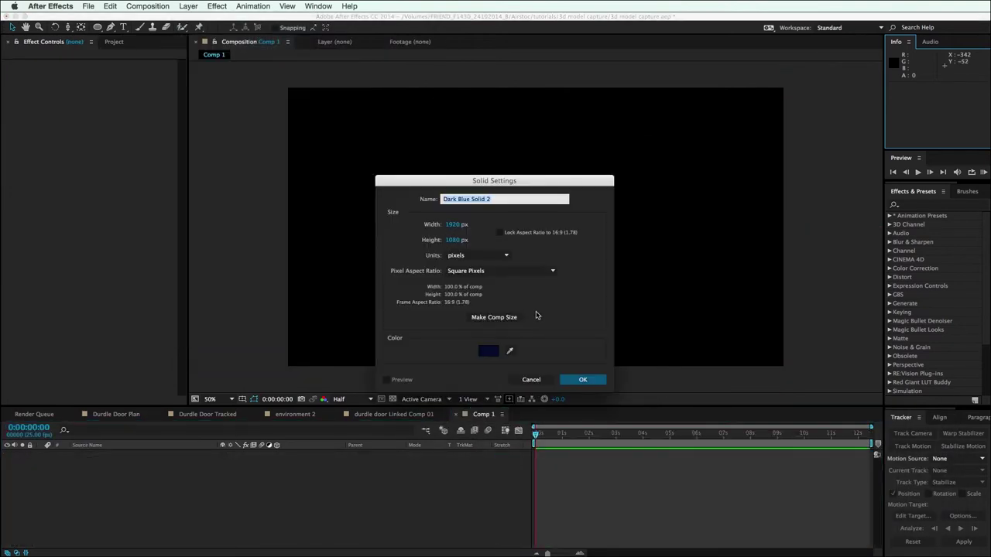
left_click(581, 379)
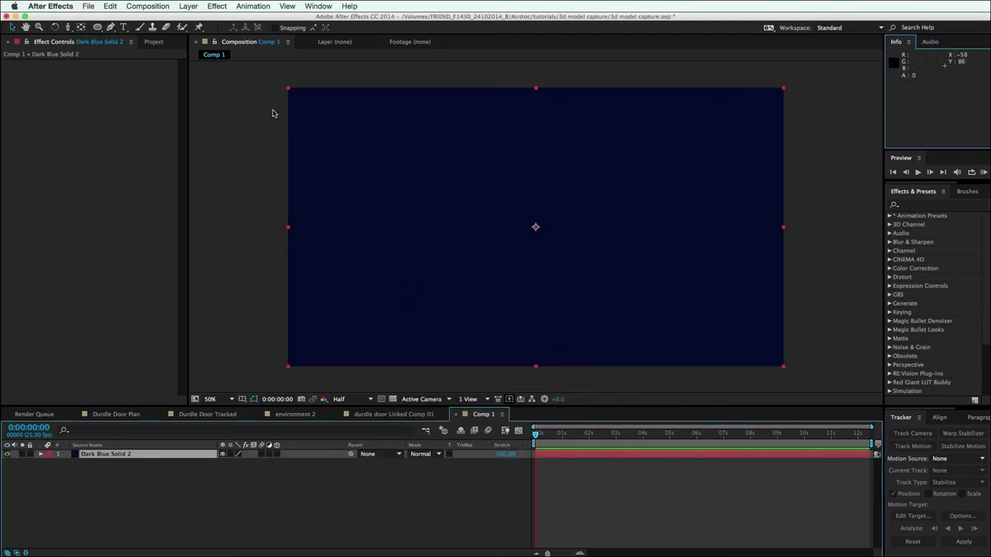
left_click(218, 7)
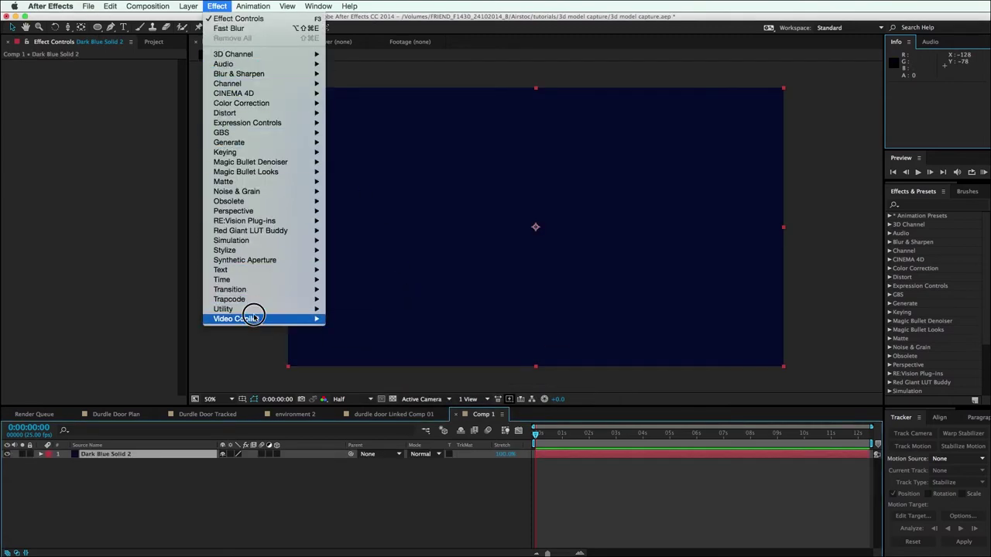
mouse_move(256, 318)
left_click(344, 319)
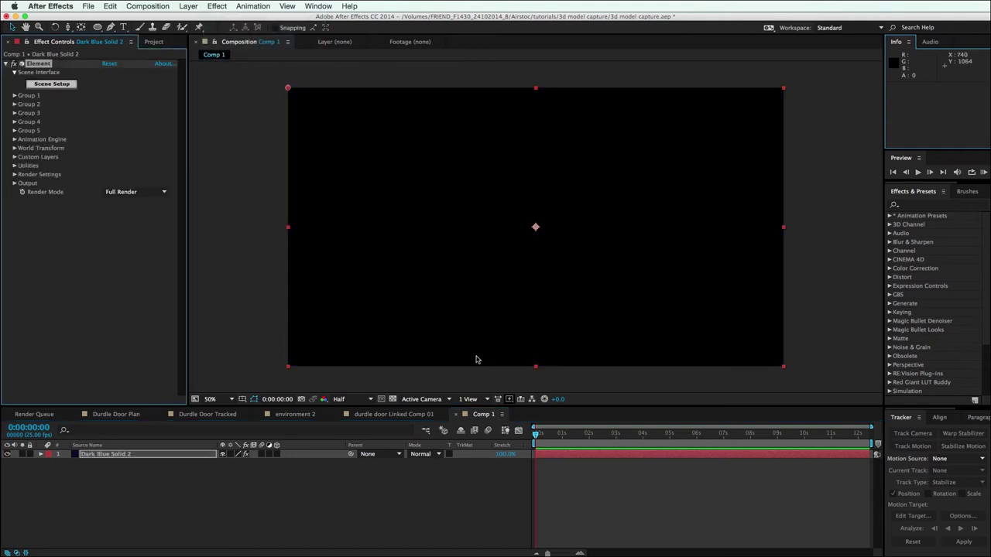
- Import durdle2.obj into Element's Scene Setup, load its texture, and set Anchor Point to From Model
left_click(43, 84)
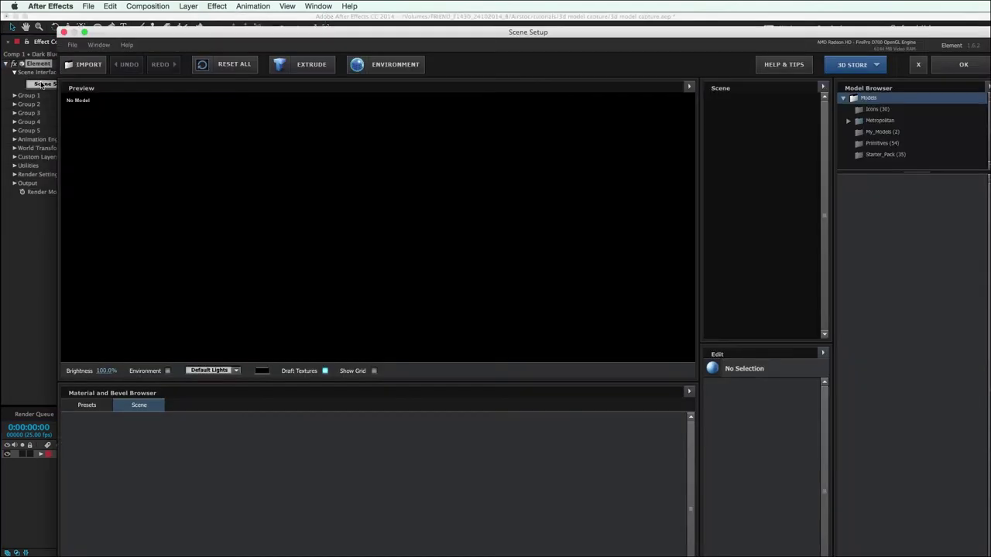
left_click(85, 64)
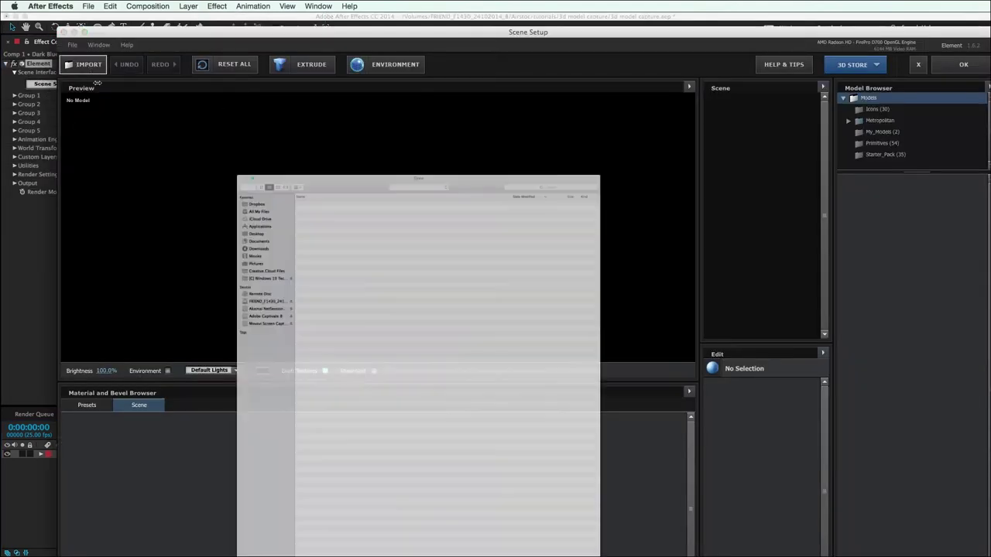
double_click(236, 113)
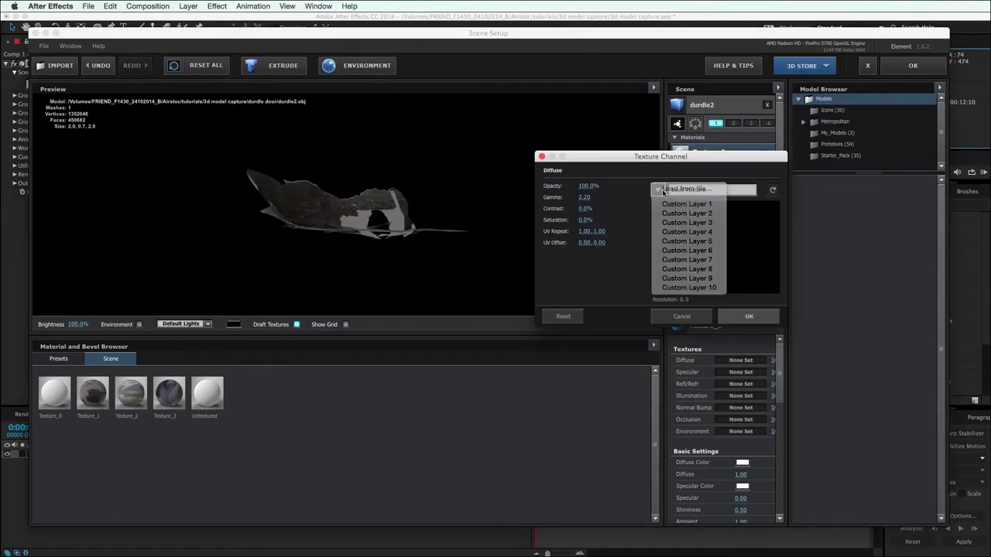
left_click(681, 189)
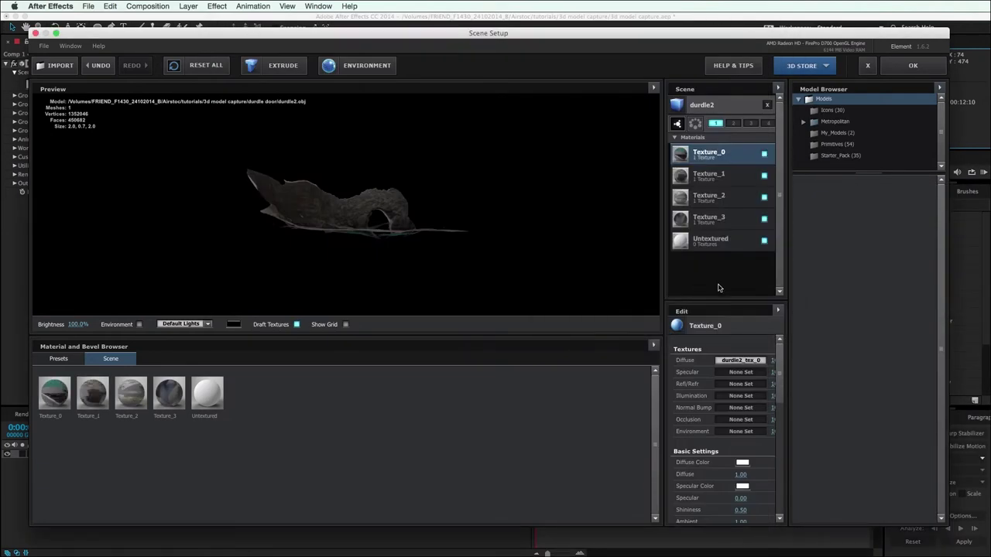
left_click(730, 108)
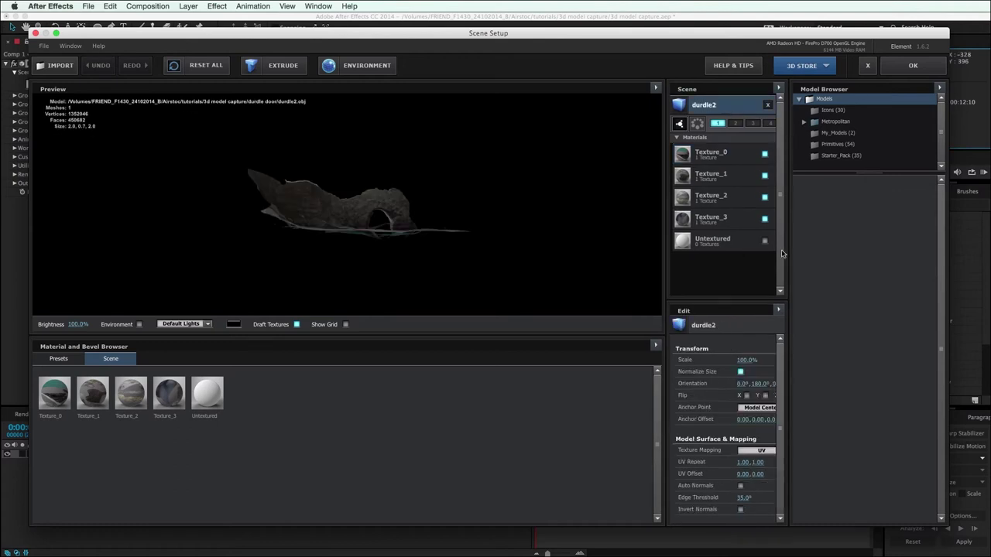
left_click(772, 408)
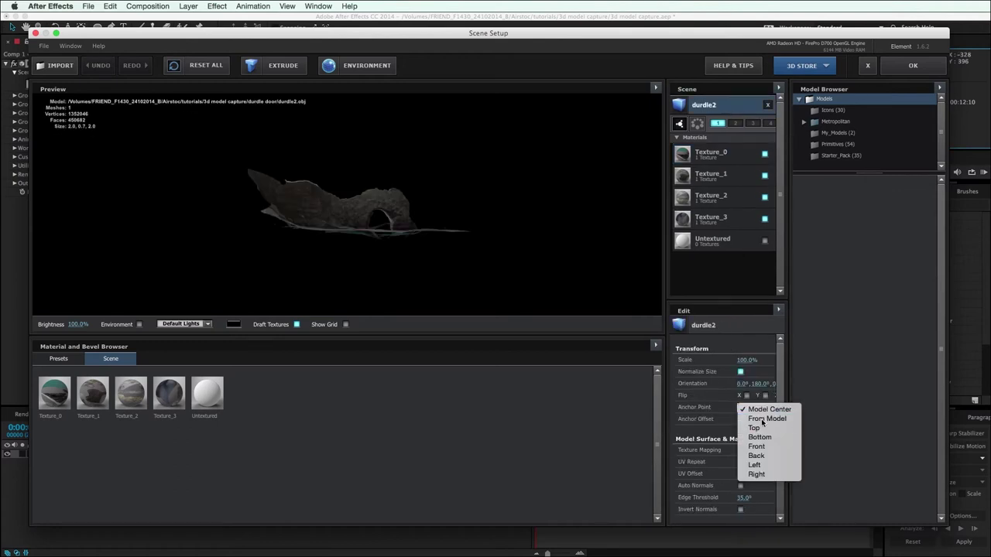
left_click(764, 420)
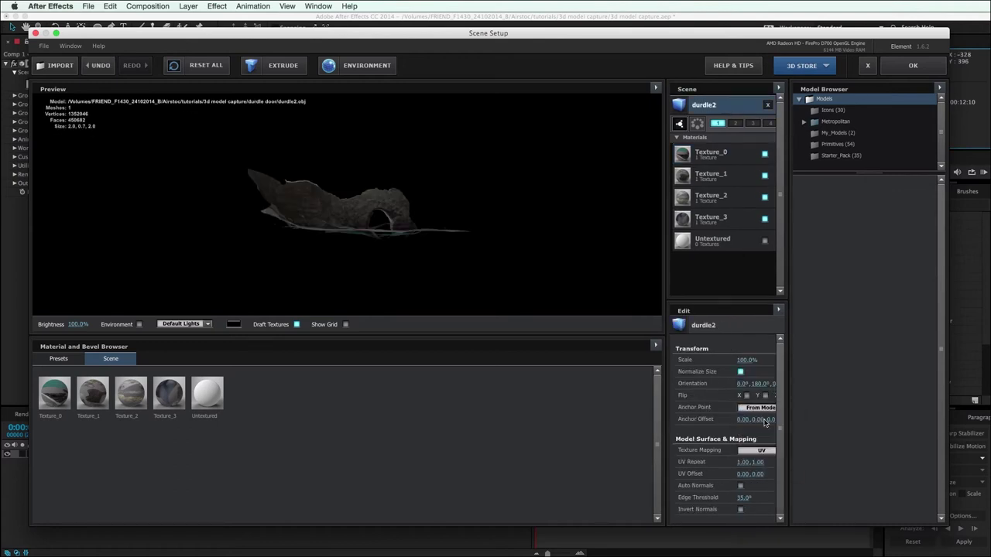
- Apply the scene and light the model with 100 Ambient at 123% brightness
left_click(913, 66)
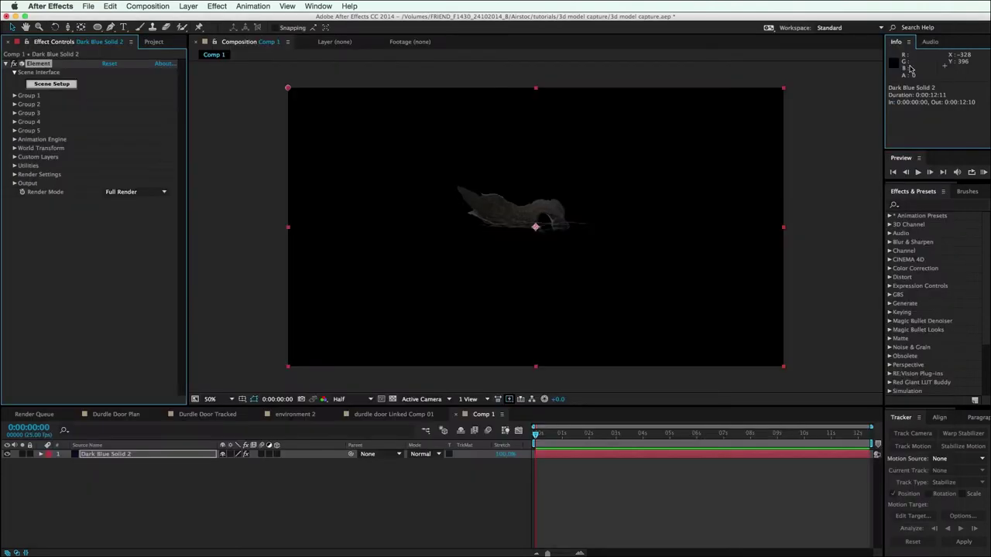
left_click(14, 175)
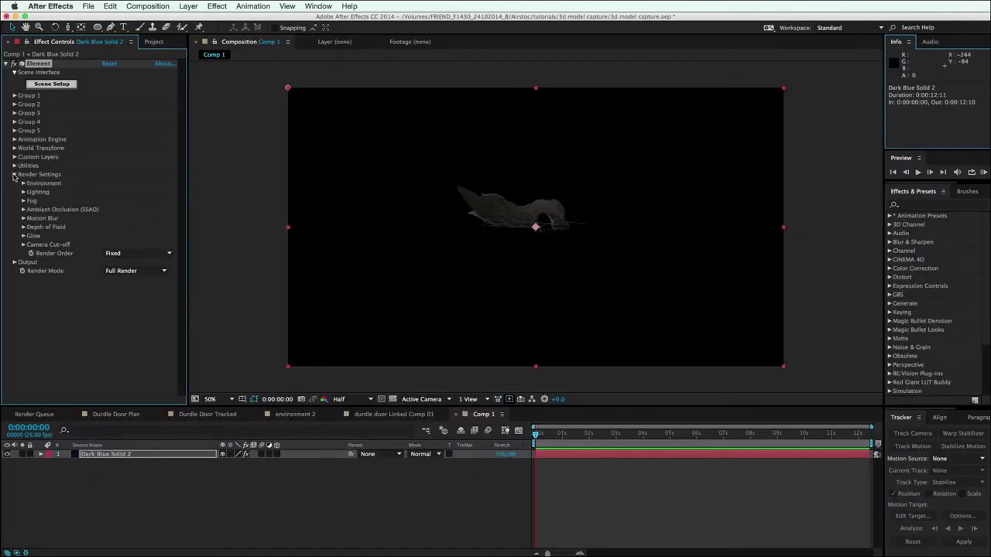
left_click(23, 192)
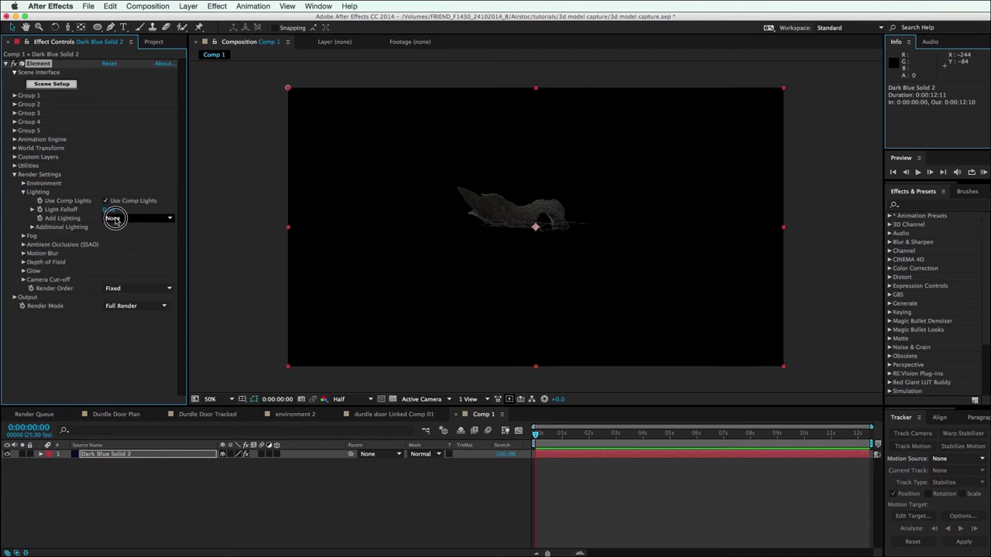
left_click(116, 218)
left_click(132, 346)
left_click(32, 227)
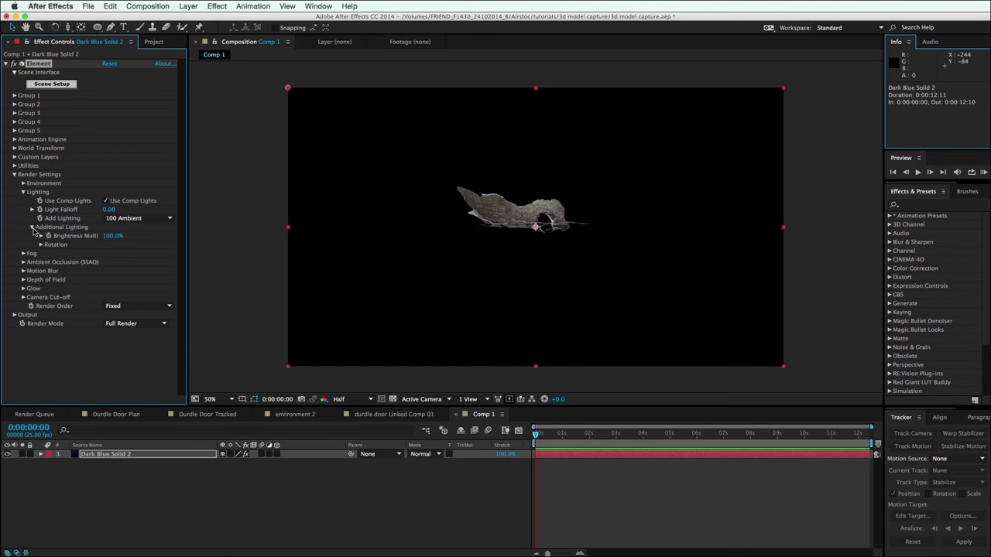
left_click_drag(109, 241, 120, 237)
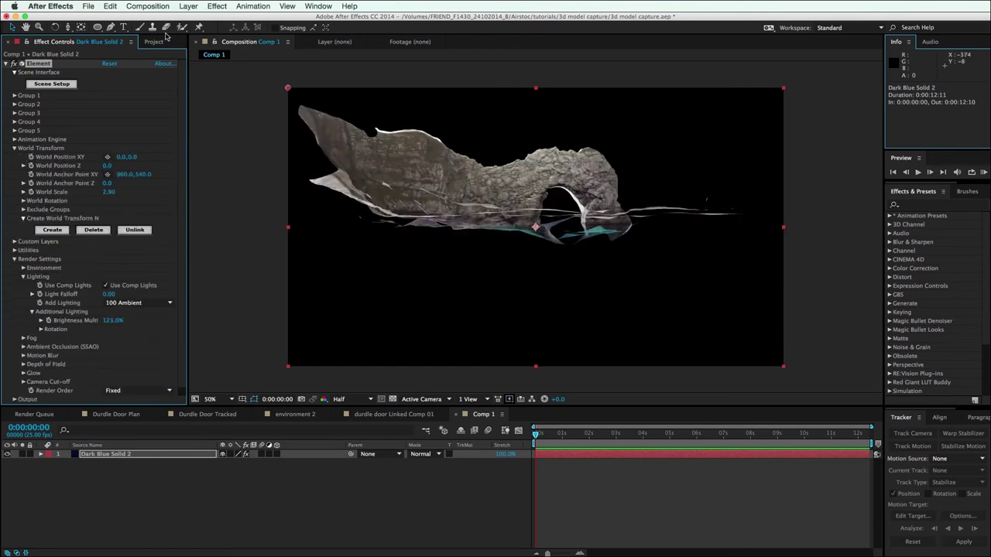
- Add Camera 1 and orbit it to look over the beach and arch
left_click(189, 6)
mouse_move(255, 18)
left_click(378, 48)
left_click(361, 51)
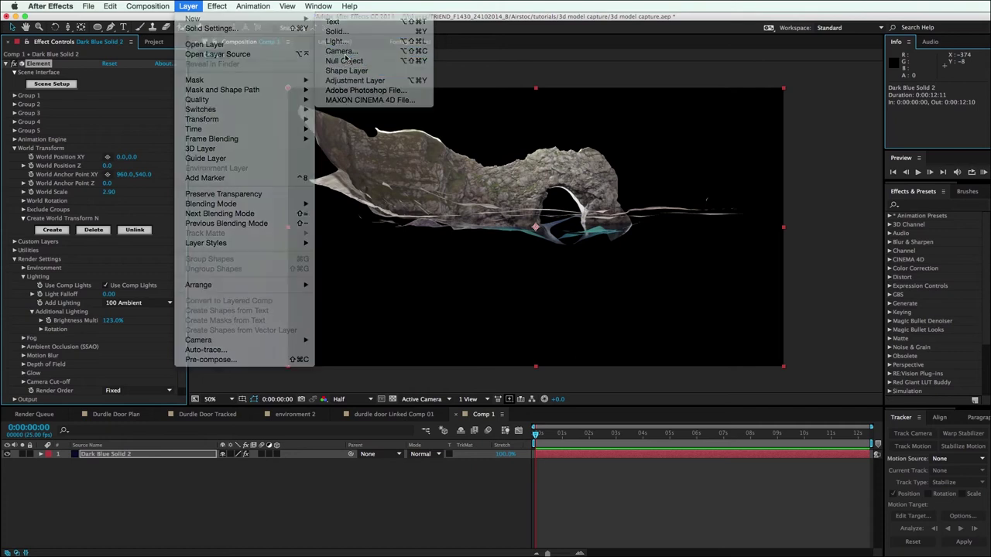
left_click(469, 381)
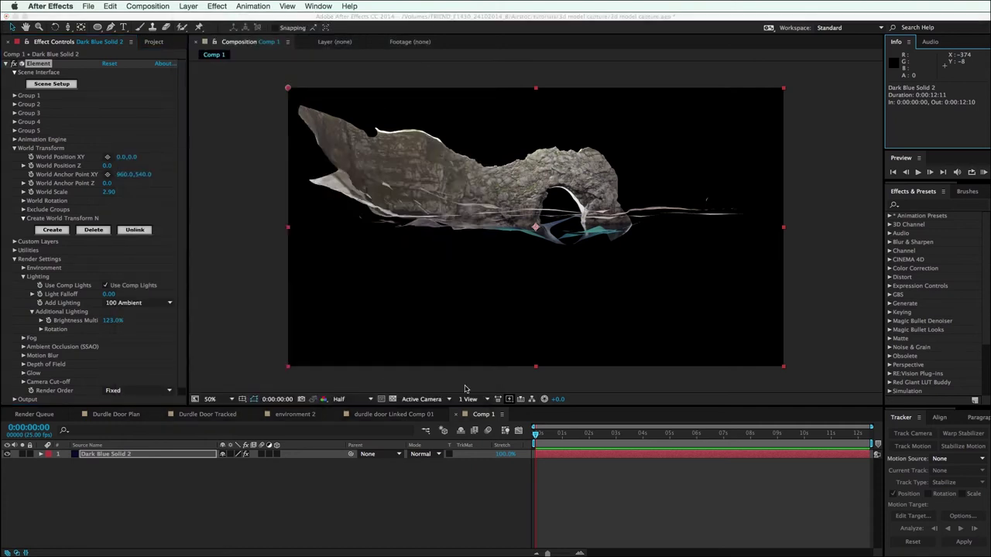
left_click_drag(549, 245, 534, 263)
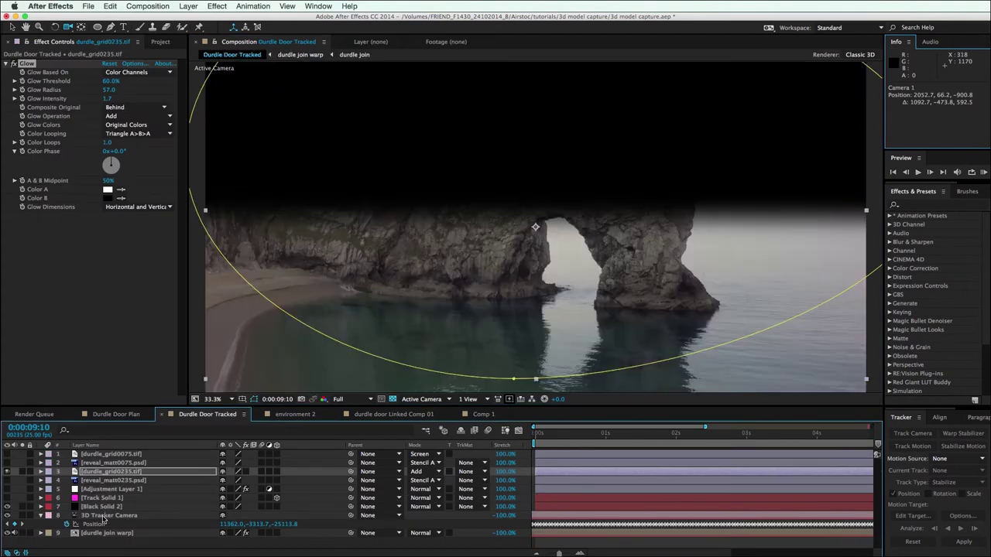
left_click(102, 516)
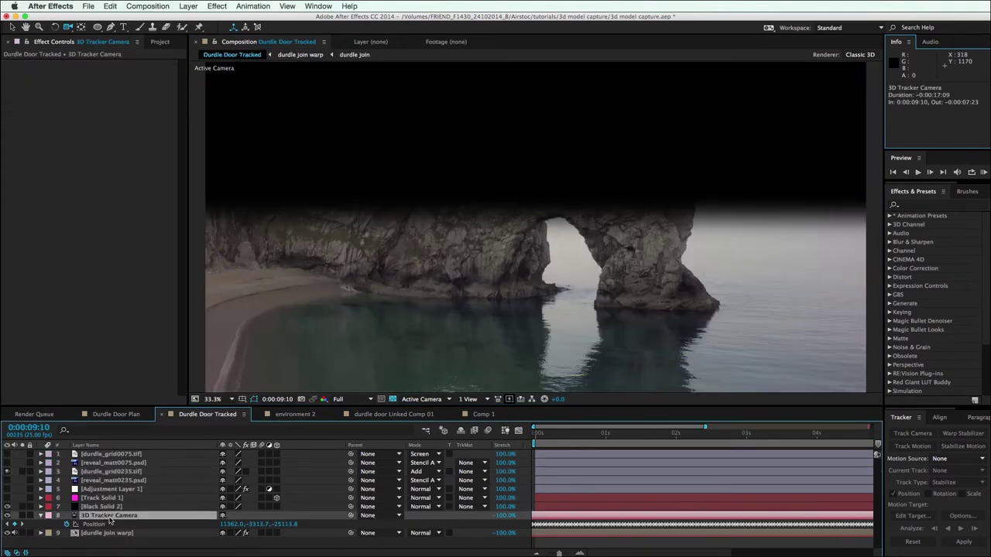
double_click(116, 516)
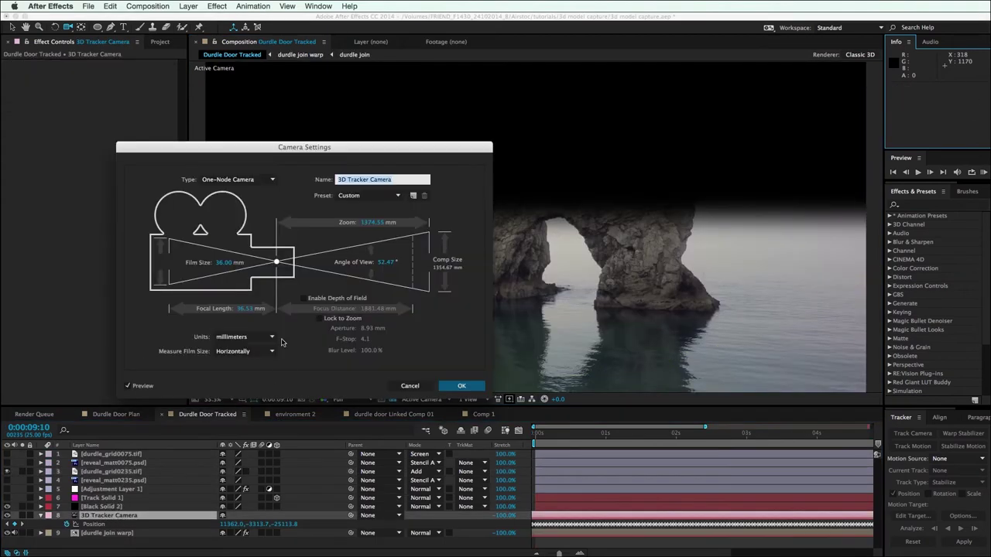
left_click(241, 308)
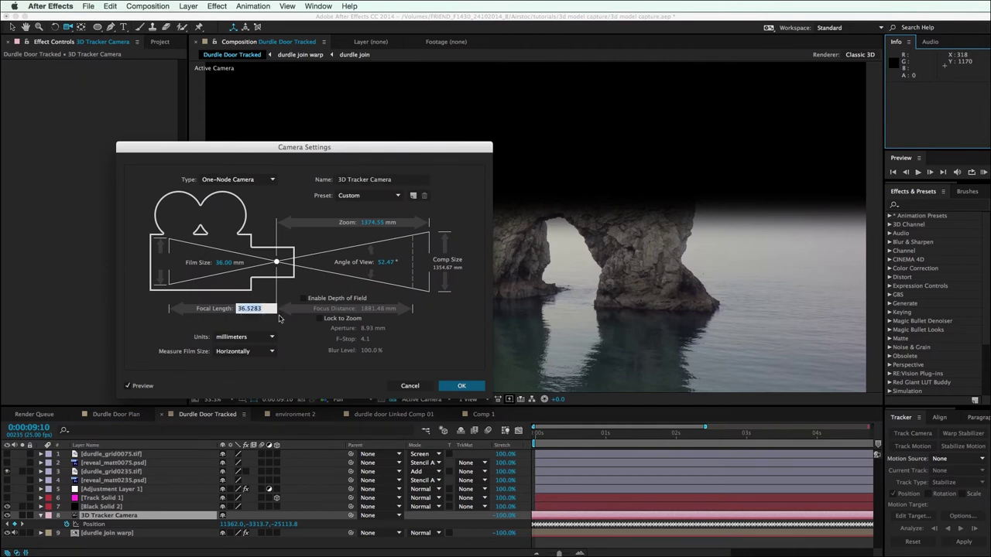
left_click(460, 384)
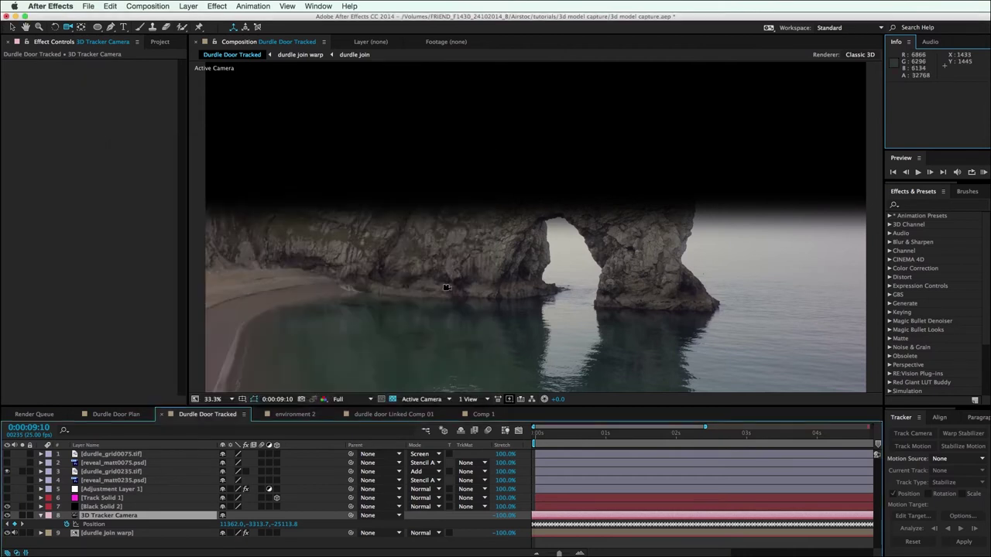
left_click(482, 415)
- Set Camera 1's focal length to 36.5283 mm and orbit to centre the arch
double_click(134, 455)
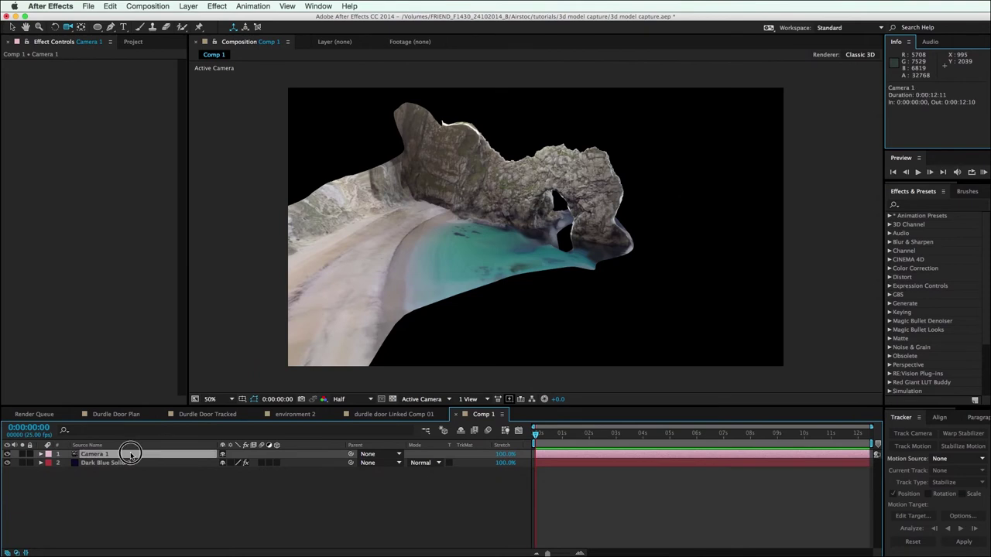
left_click(246, 308)
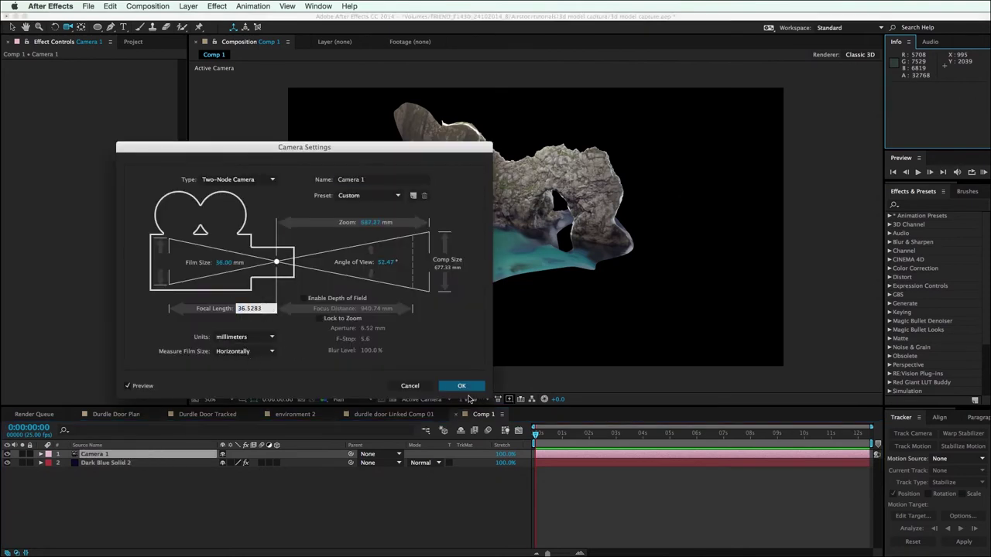
left_click(464, 387)
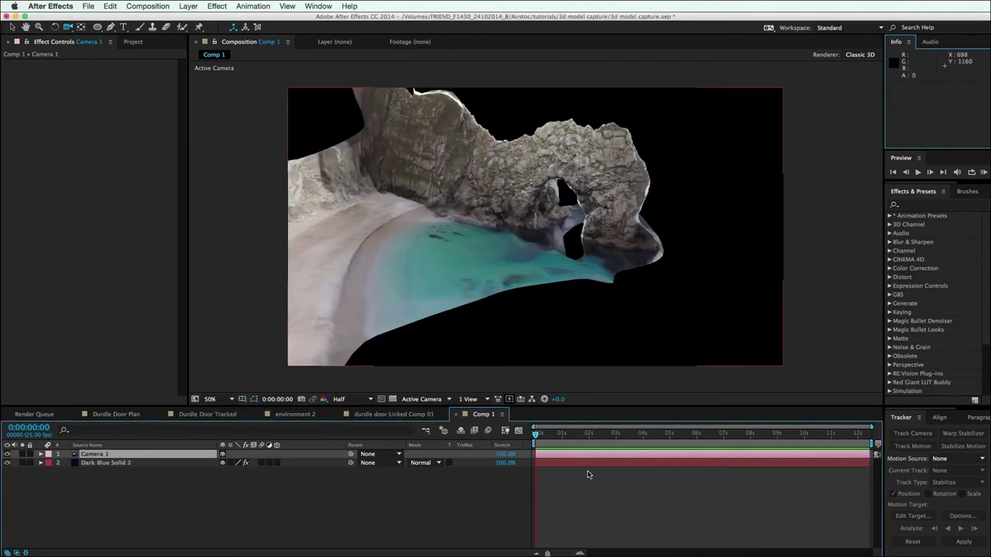
mouse_move(508, 210)
left_mouse_down()
mouse_move(504, 236)
mouse_move(542, 250)
mouse_move(580, 246)
mouse_move(554, 213)
mouse_move(529, 236)
mouse_move(604, 221)
mouse_move(518, 217)
left_mouse_up()
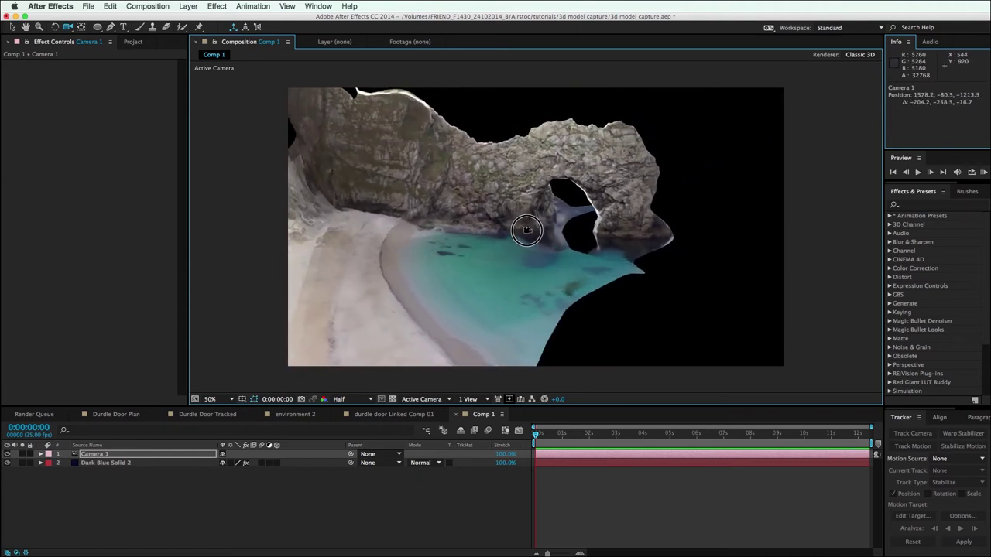
left_click(238, 466)
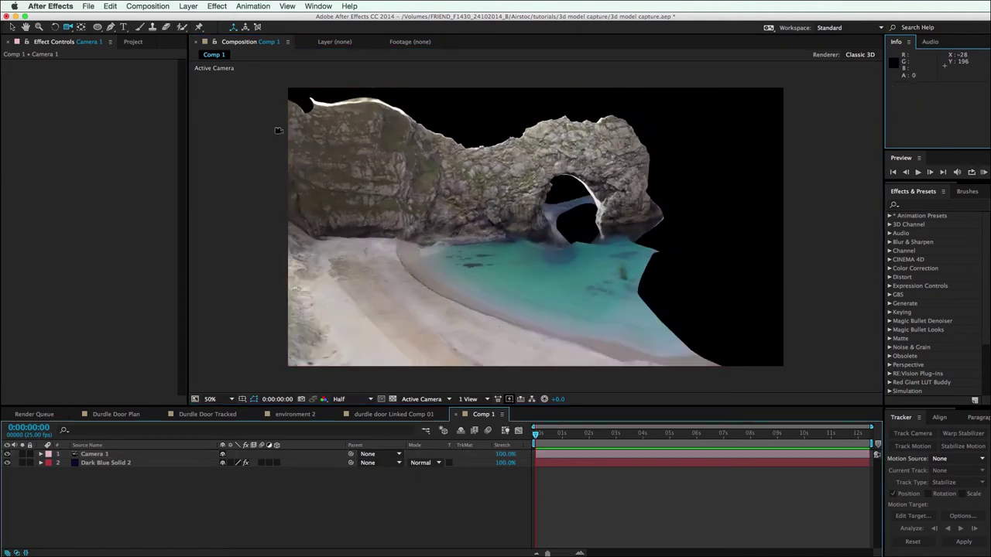
left_click(188, 6)
- Add Dark Blue Solid 3, move it to the bottom of the stack, and set X Rotation to 90°
mouse_move(273, 20)
left_click(335, 31)
key("Tab")
key("Tab")
type("1920")
key("Return")
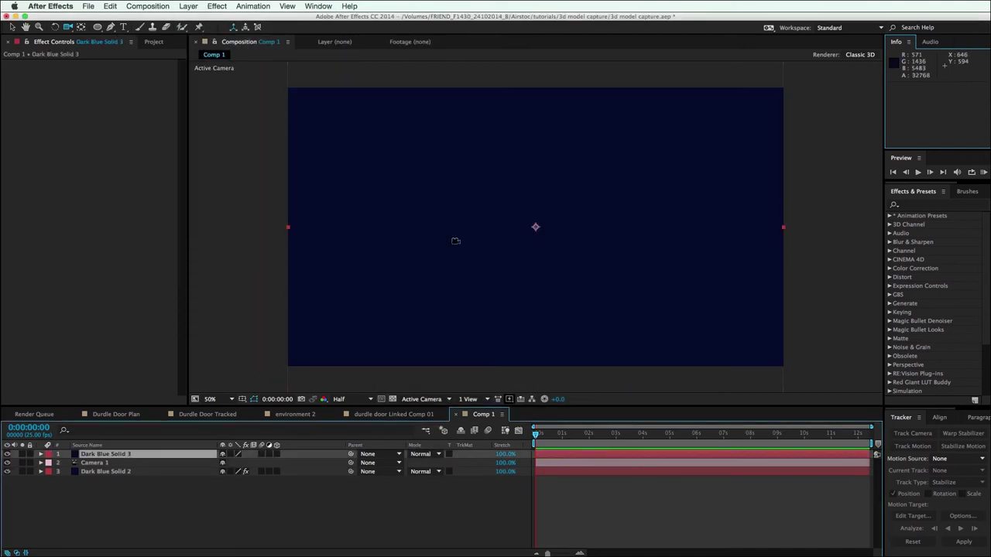
left_click_drag(129, 455, 126, 475)
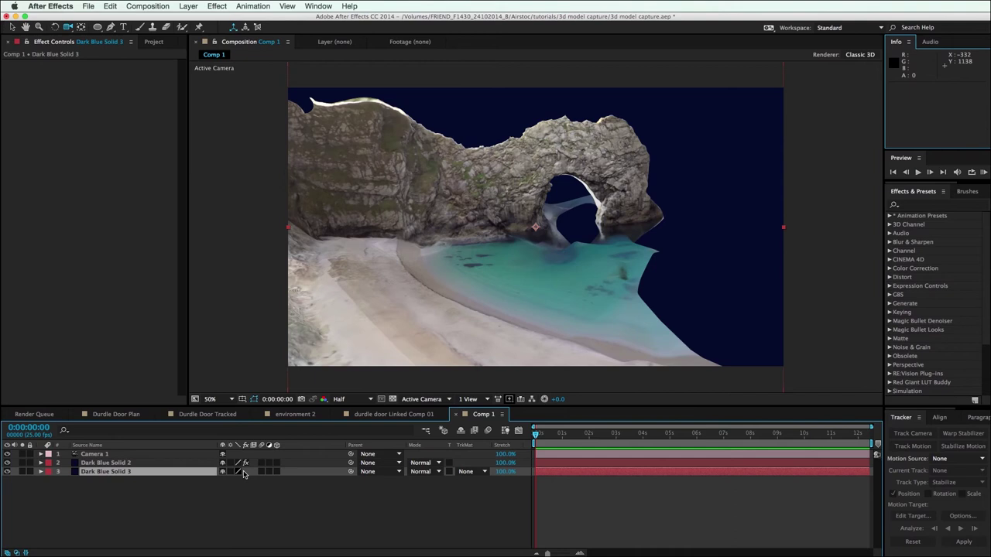
left_click(135, 472)
key("r")
left_click(237, 491)
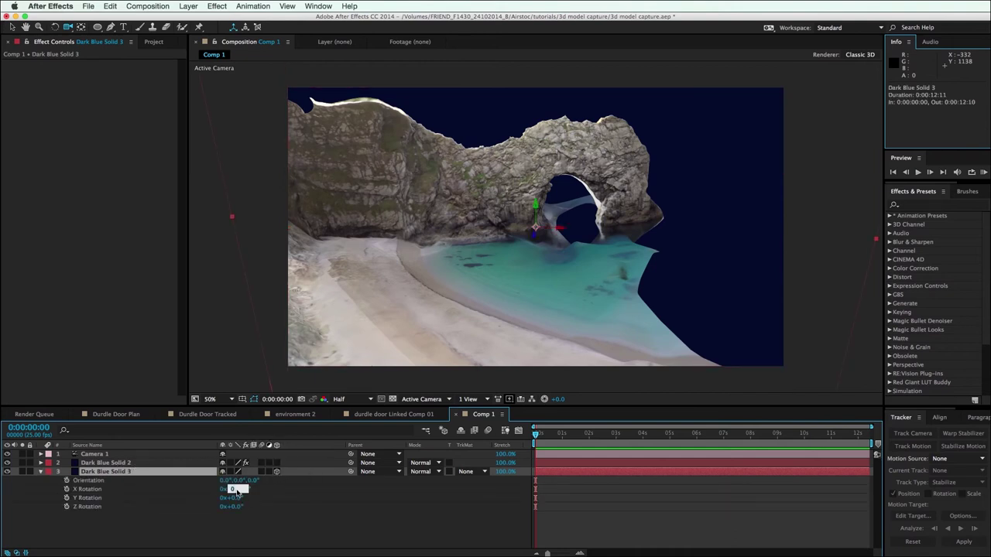
type("90")
key("Return")
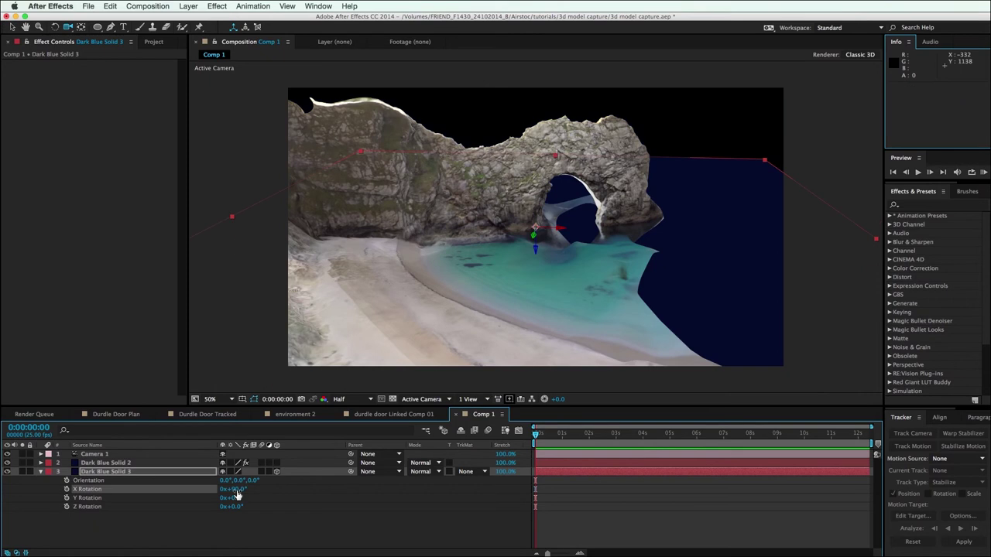
- Apply the Grid effect to the solid and orbit the camera to view the grid floor
left_click(217, 5)
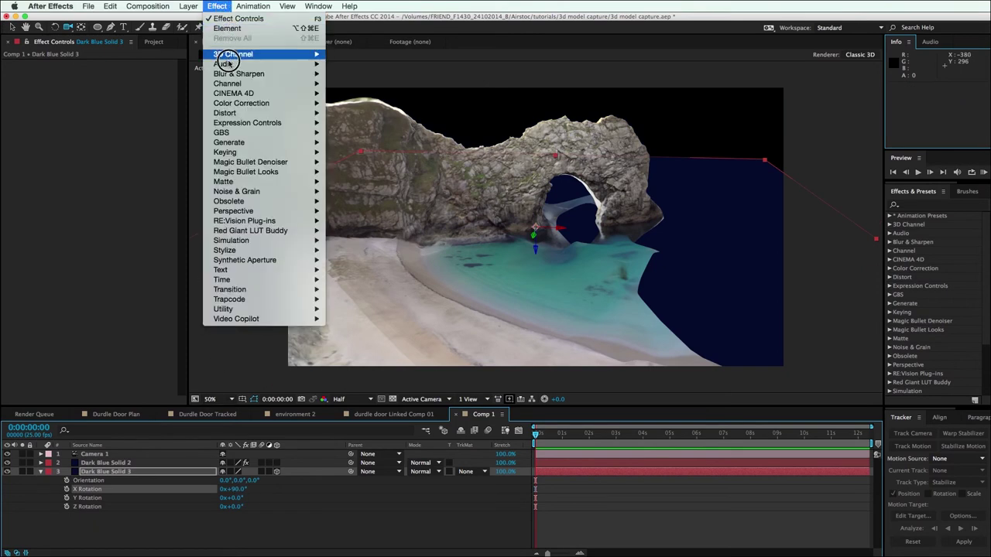
mouse_move(233, 142)
left_click(343, 318)
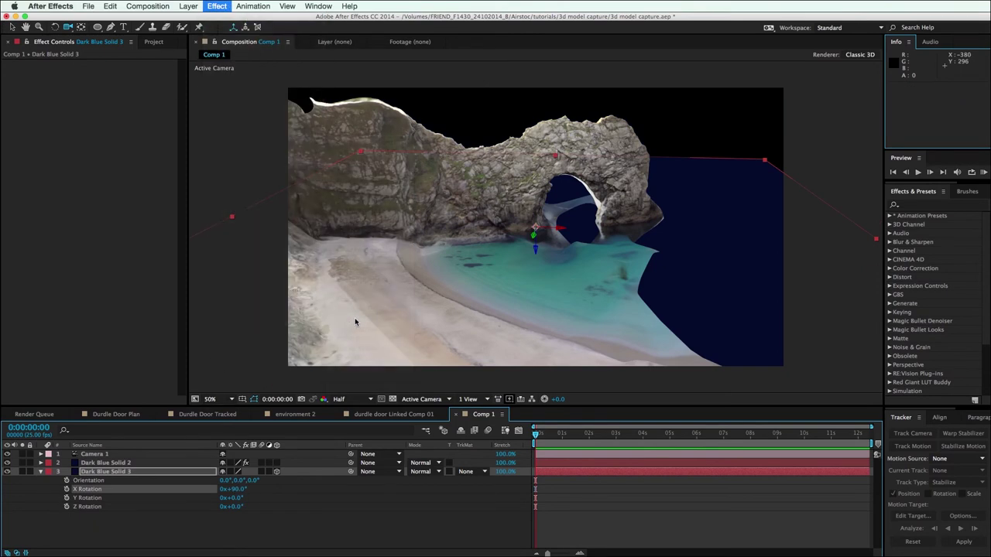
key("c")
left_click_drag(464, 224, 523, 237)
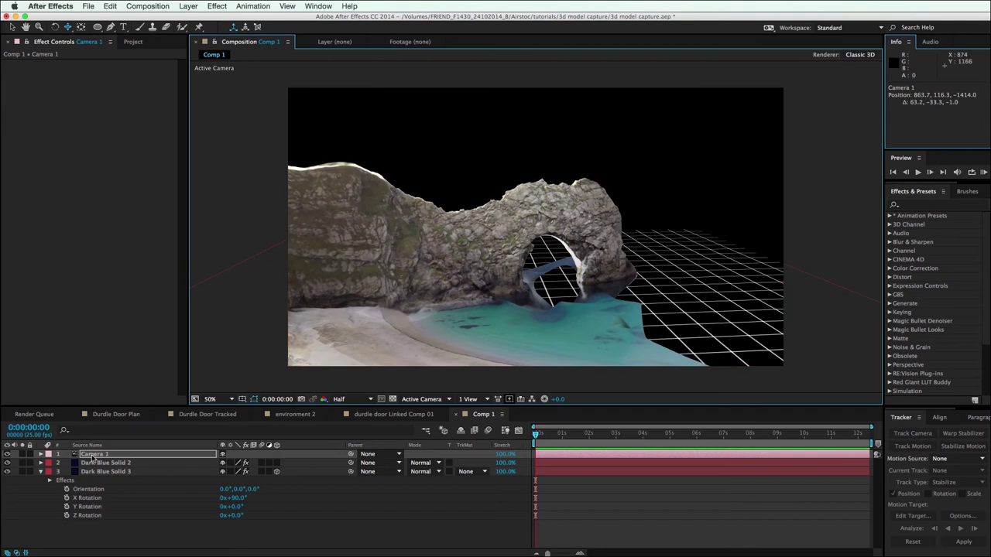
- Enable keyframing on Camera 1's Point of Interest, Position, Orientation and X/Y/Z Rotation
left_click(41, 454)
left_click(48, 463)
left_click(65, 480)
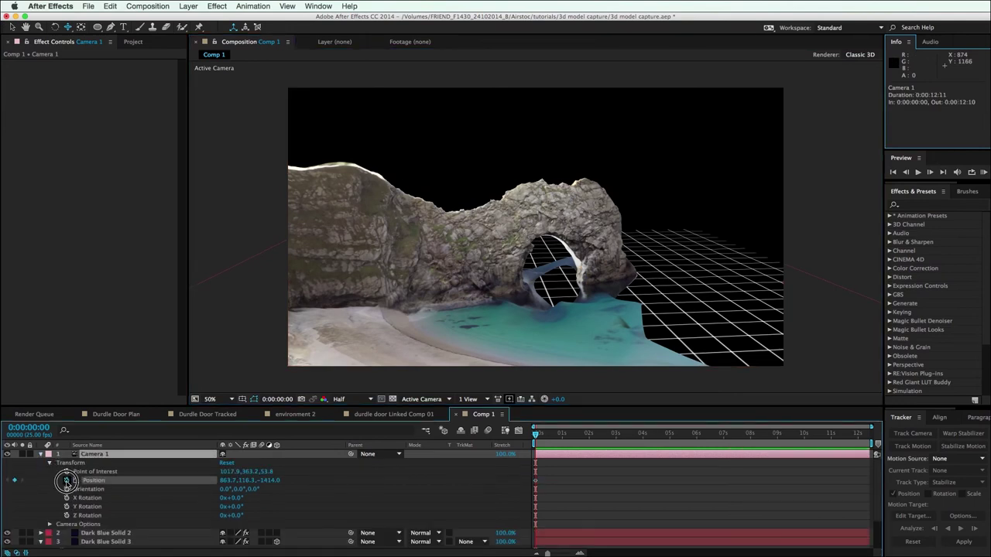
left_click(66, 472)
left_click(67, 515)
left_click(67, 506)
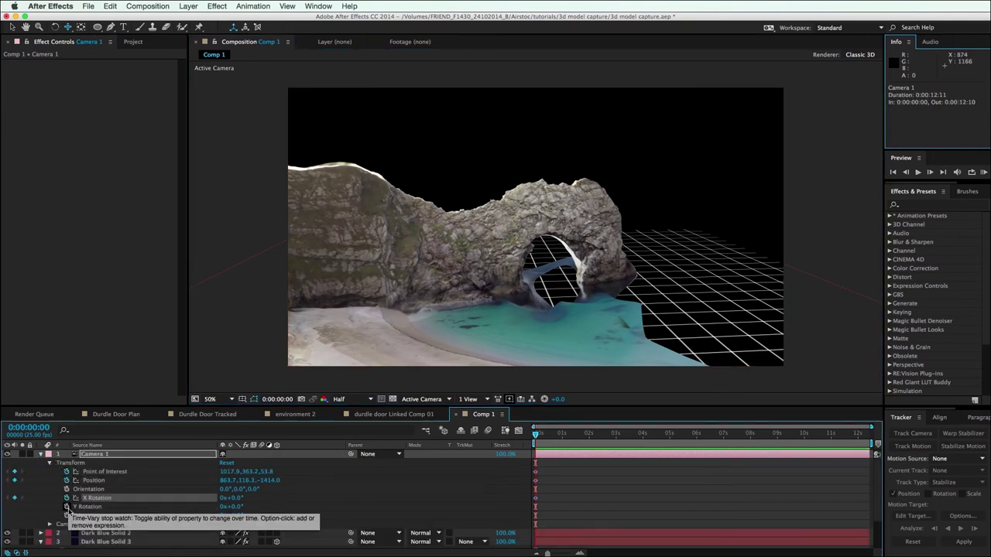
left_click(66, 498)
left_click(67, 489)
- At 2:01, orbit the camera to a new view and tilt it to about -19° X Rotation
left_click_drag(535, 434, 590, 433)
left_click_drag(532, 203, 533, 330)
left_click_drag(236, 499, 225, 503)
- At 8:09, check the camera's path in Left view, then return to Active Camera view
left_click_drag(587, 449, 759, 447)
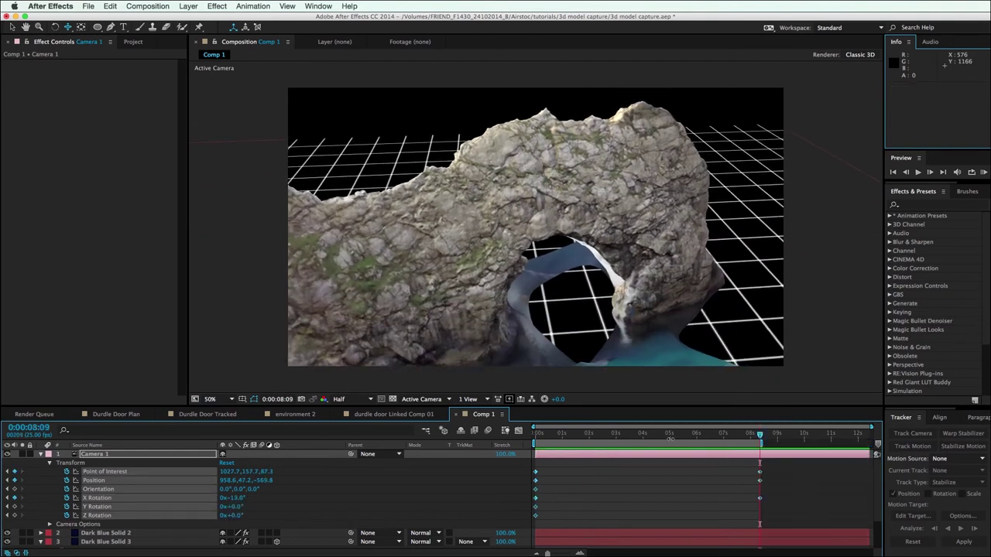
left_click(415, 399)
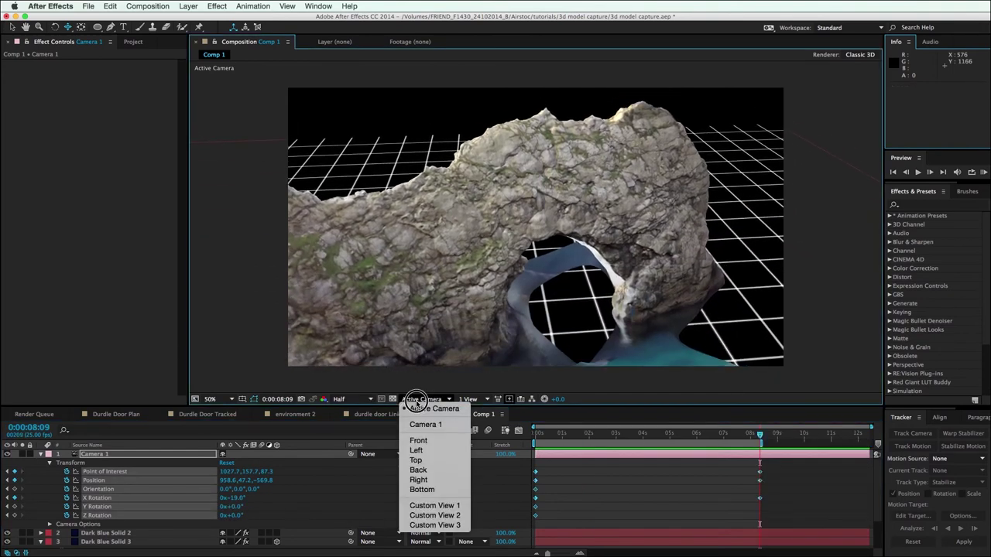
left_click(416, 450)
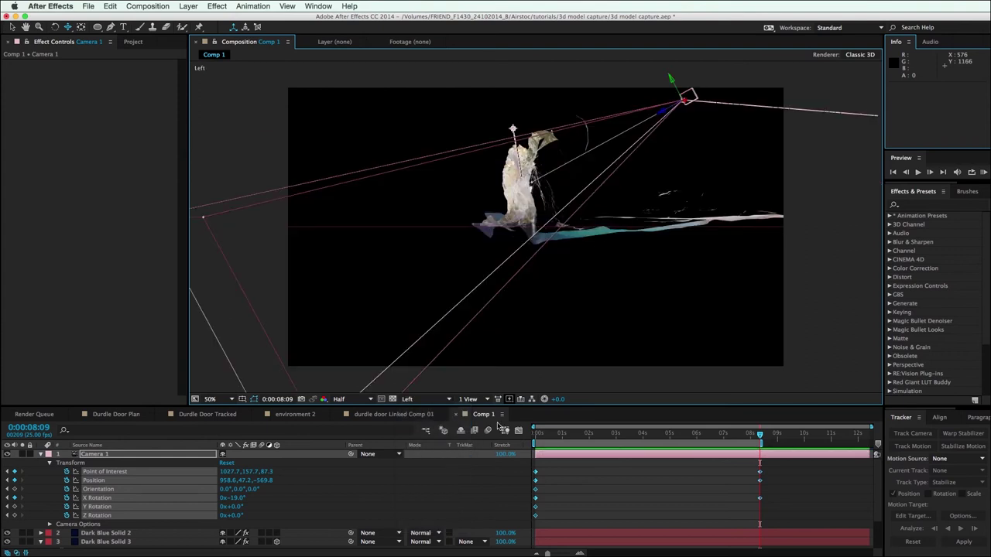
mouse_move(758, 436)
left_mouse_down()
mouse_move(517, 431)
mouse_move(777, 434)
left_mouse_up()
left_click(410, 399)
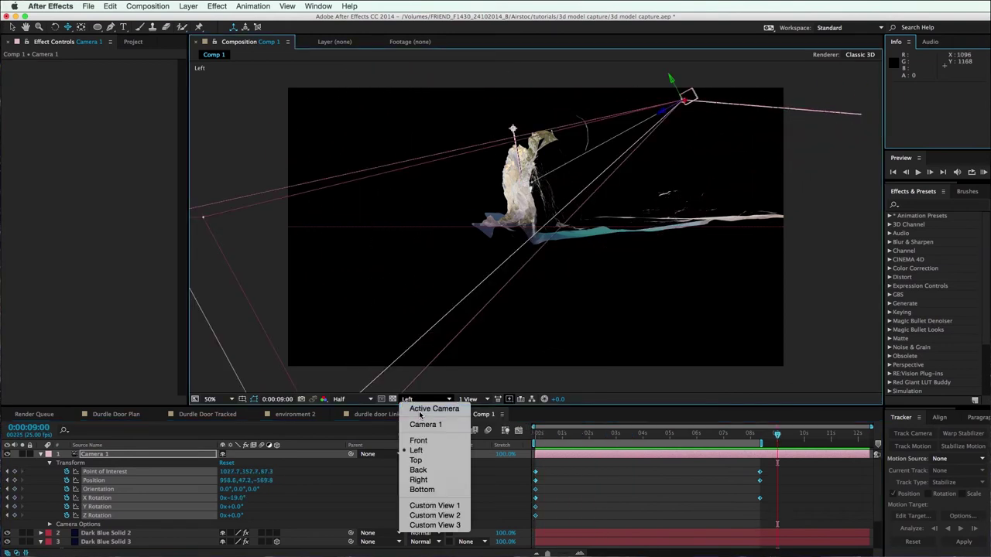
left_click(432, 408)
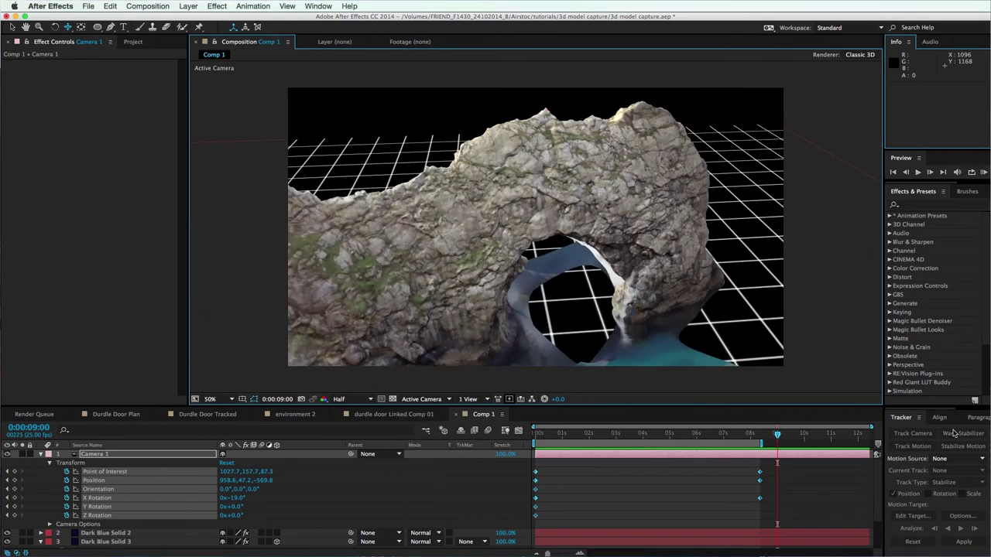
left_click(760, 435)
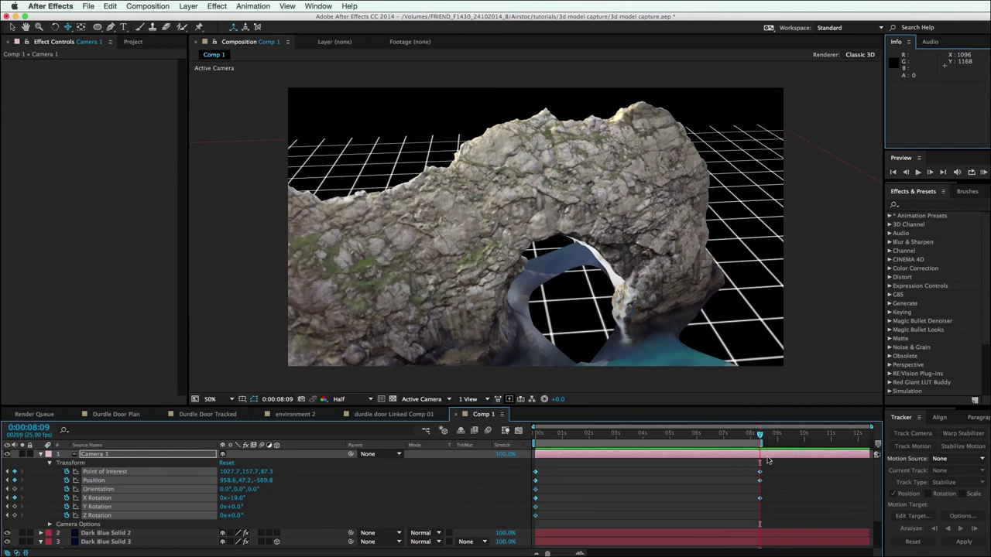
- Split Camera 1 at 8:09 into Camera 2 and orbit Camera 2 to a new ending angle
key("super+d")
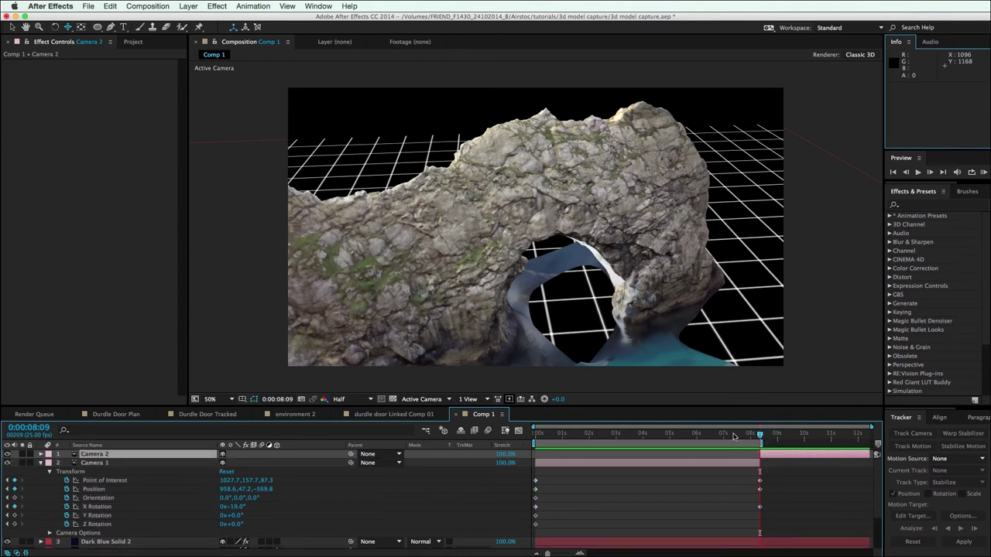
key("End")
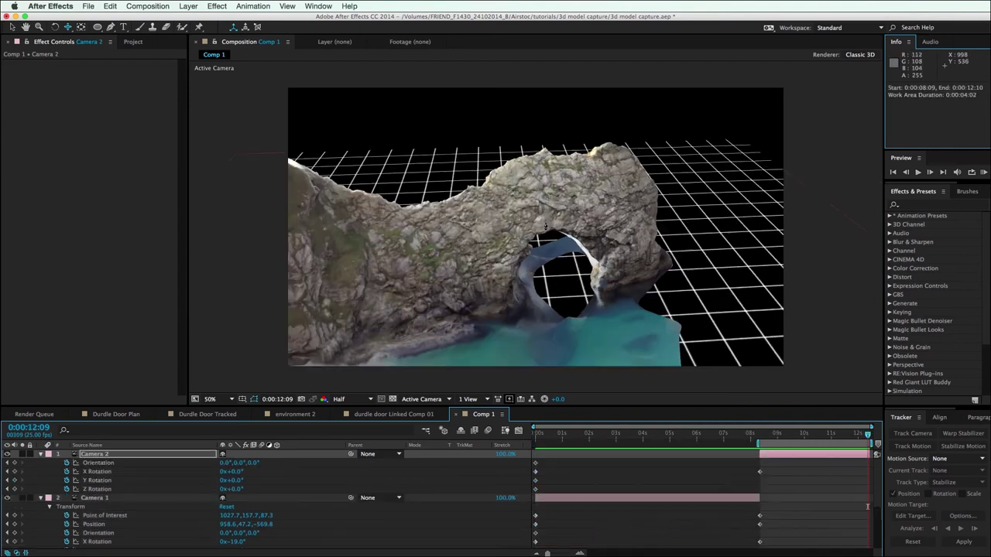
left_click_drag(543, 224, 466, 233)
key("p")
left_click_drag(867, 435, 759, 434)
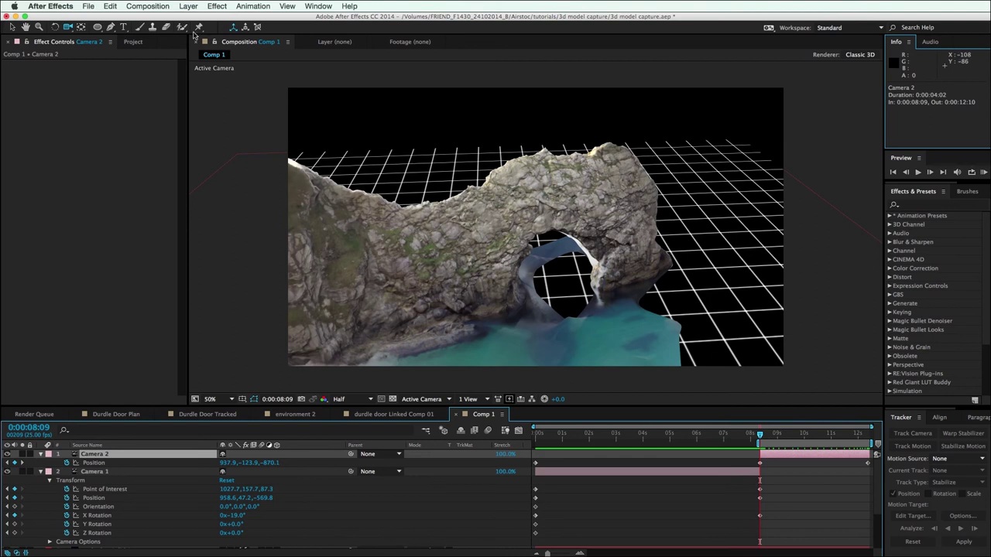
- Add Null 2 as Camera 2's parent and keyframe its Y Rotation from 8:09
left_click(189, 6)
mouse_move(193, 18)
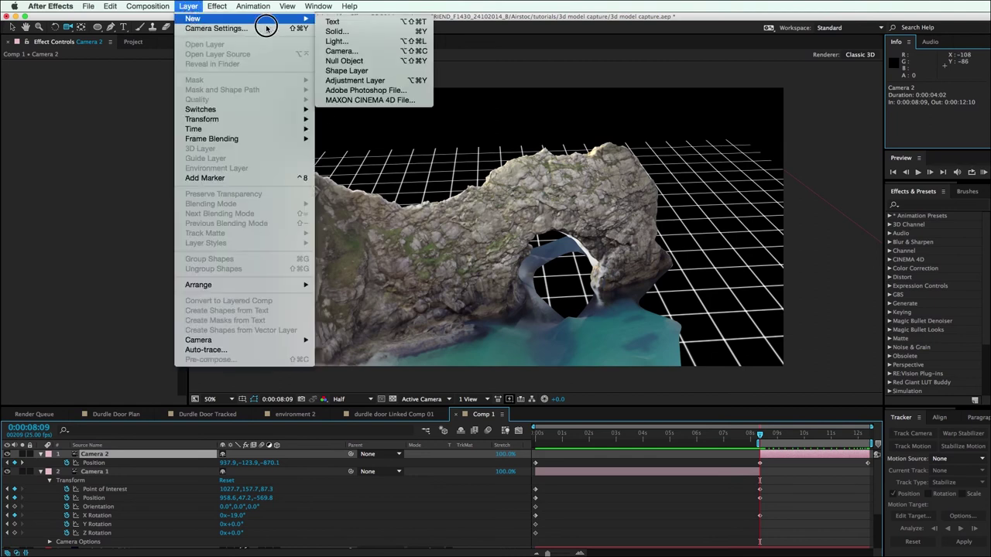
left_click(330, 61)
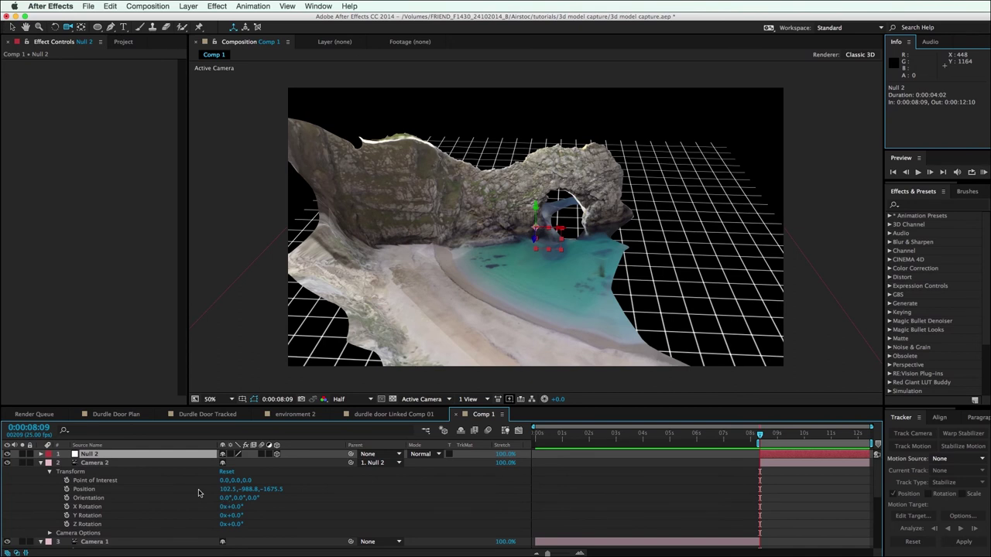
key("r")
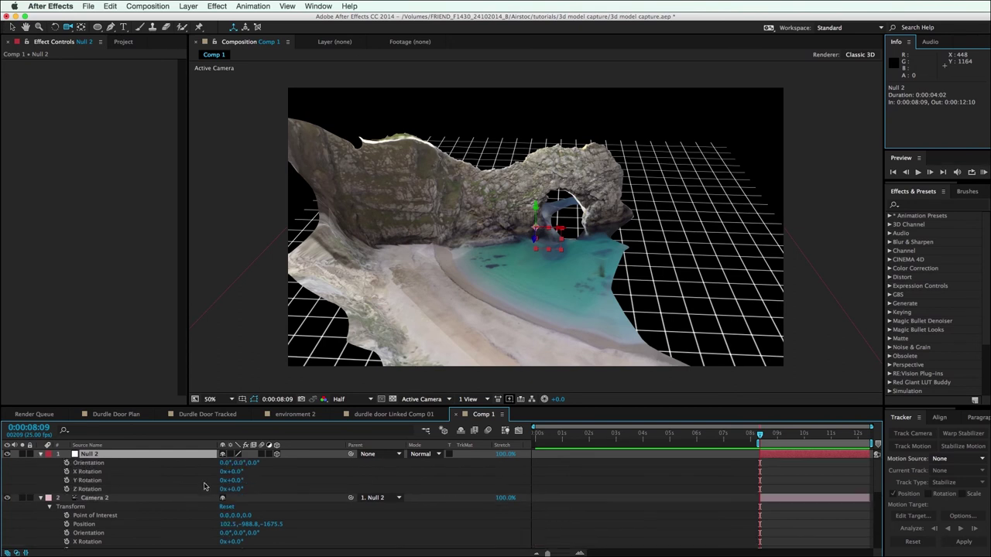
left_click(67, 481)
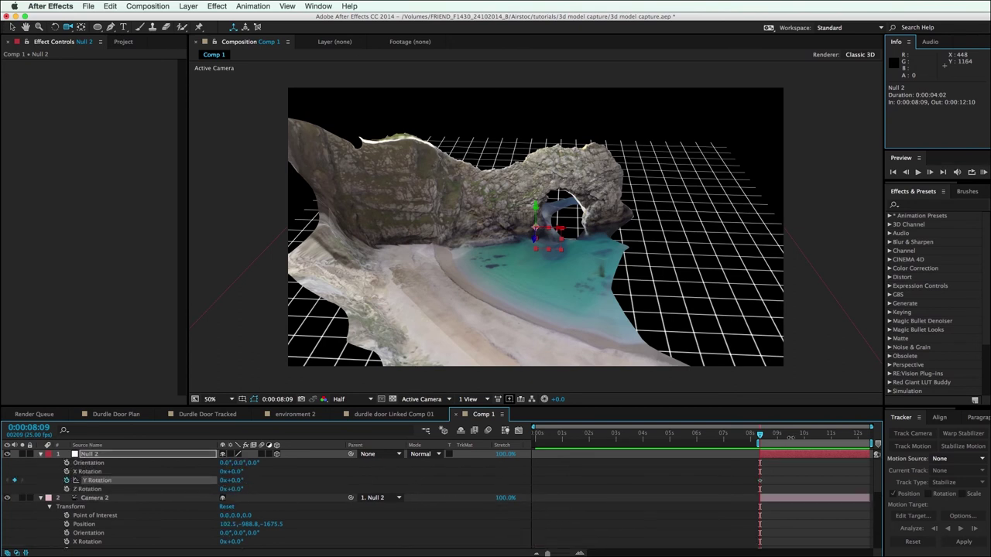
left_click(869, 437)
- Set Null 2's Y Rotation to -165° at the comp end and preview Camera 2 orbiting the arch
left_click_drag(233, 486, 155, 490)
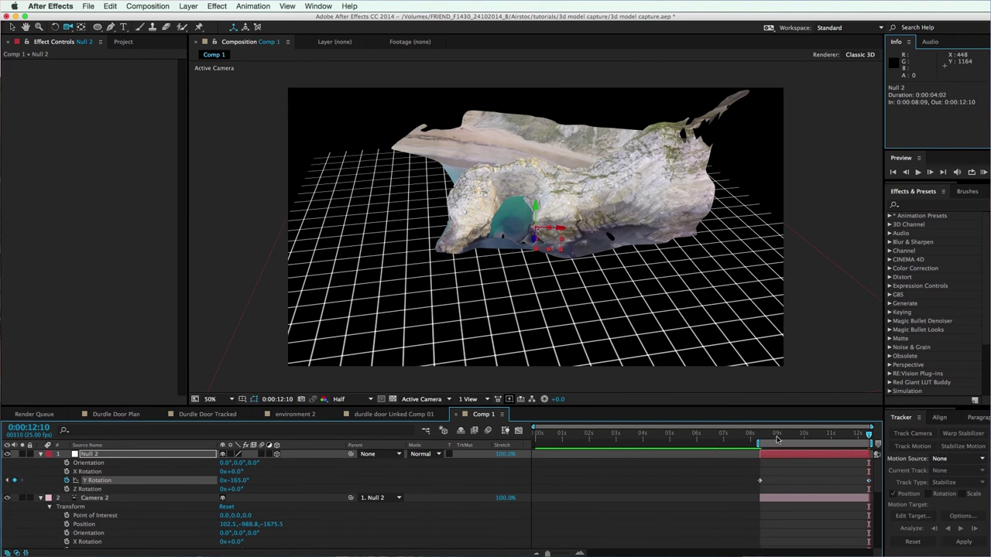
key("space")
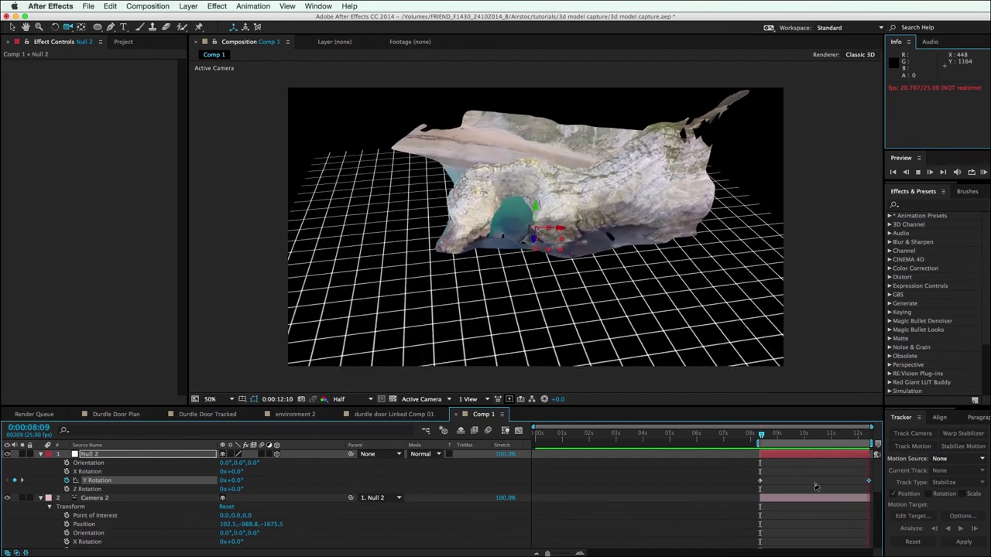
key("space")
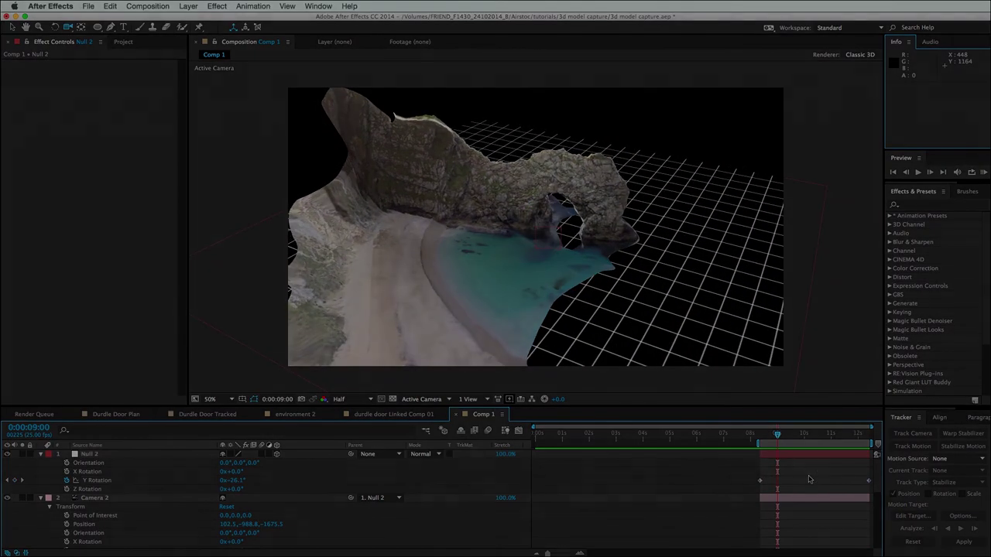